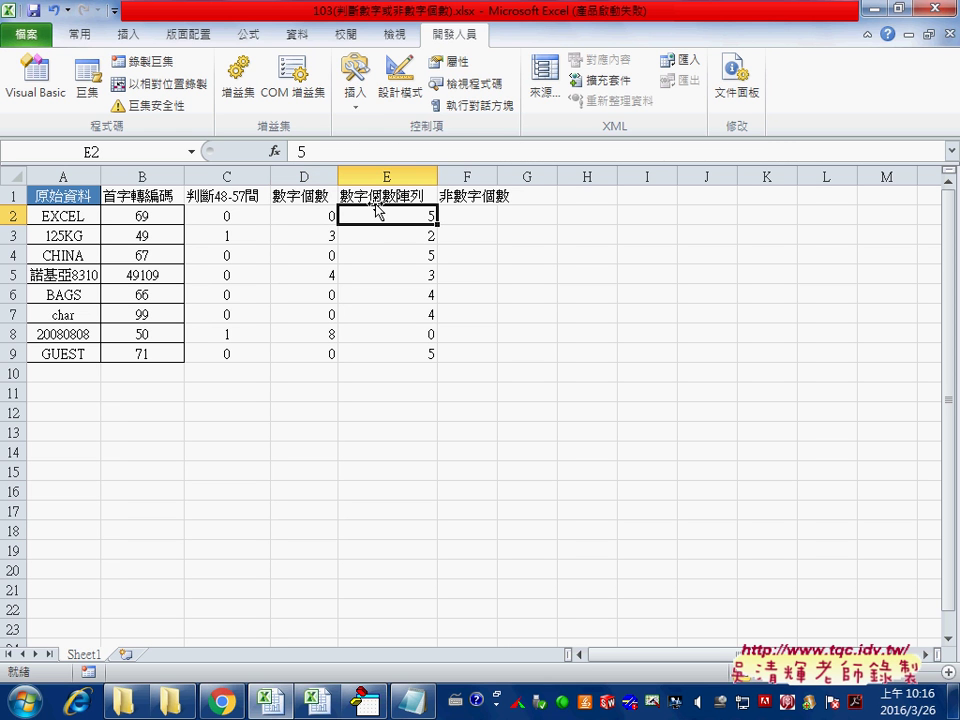
- Clear the old digit counts 5,2,5,3,4,4,0,5 from E2:E9
left_click_drag(399, 220, 405, 348)
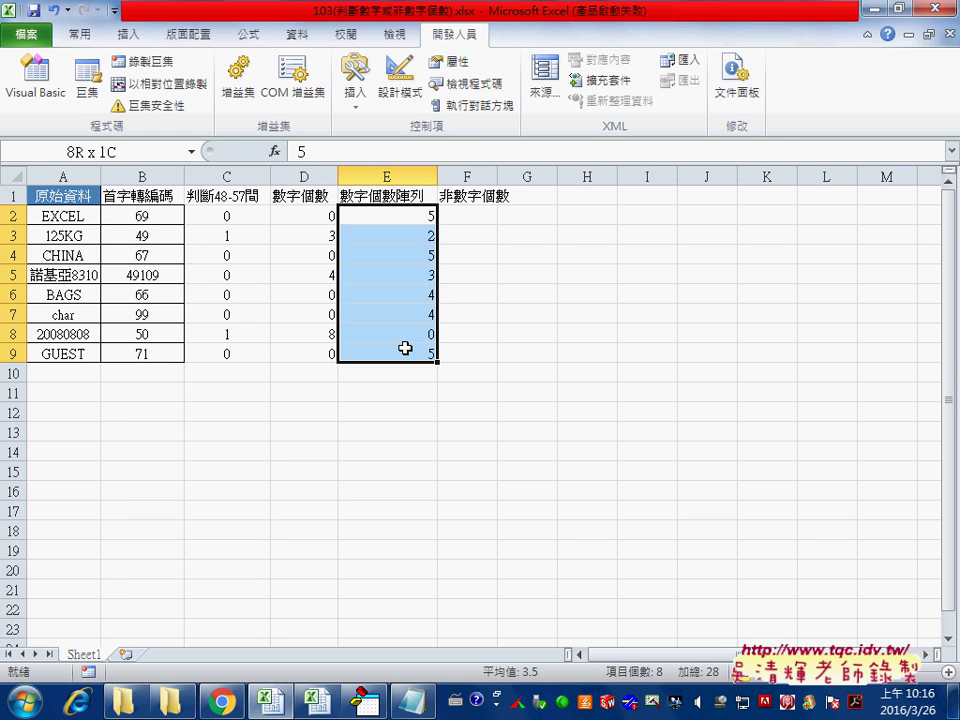
key("Delete")
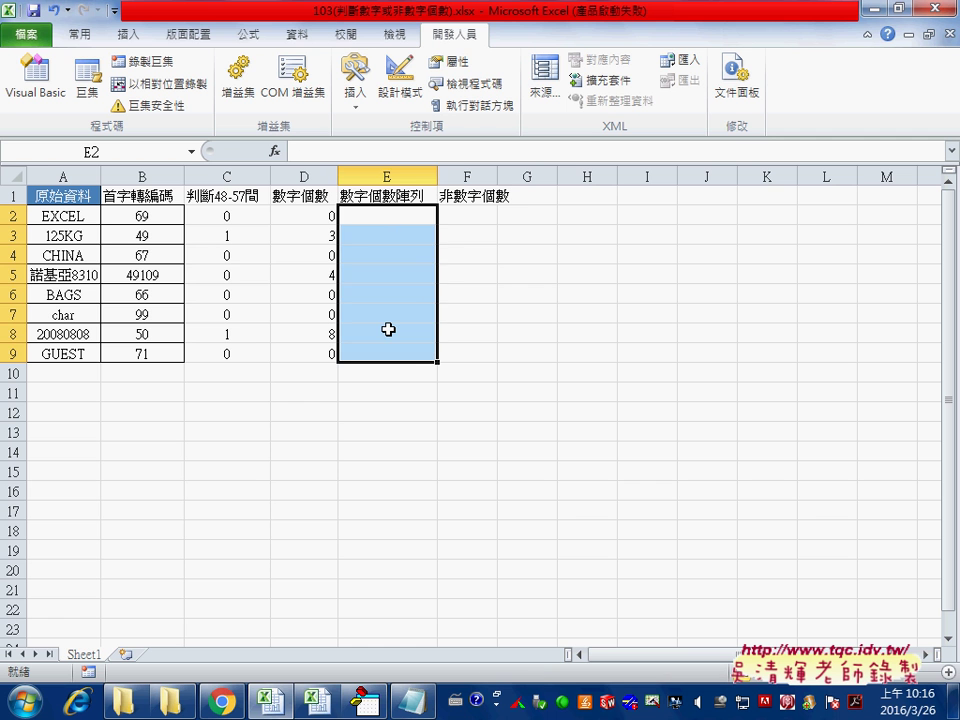
left_click(320, 216)
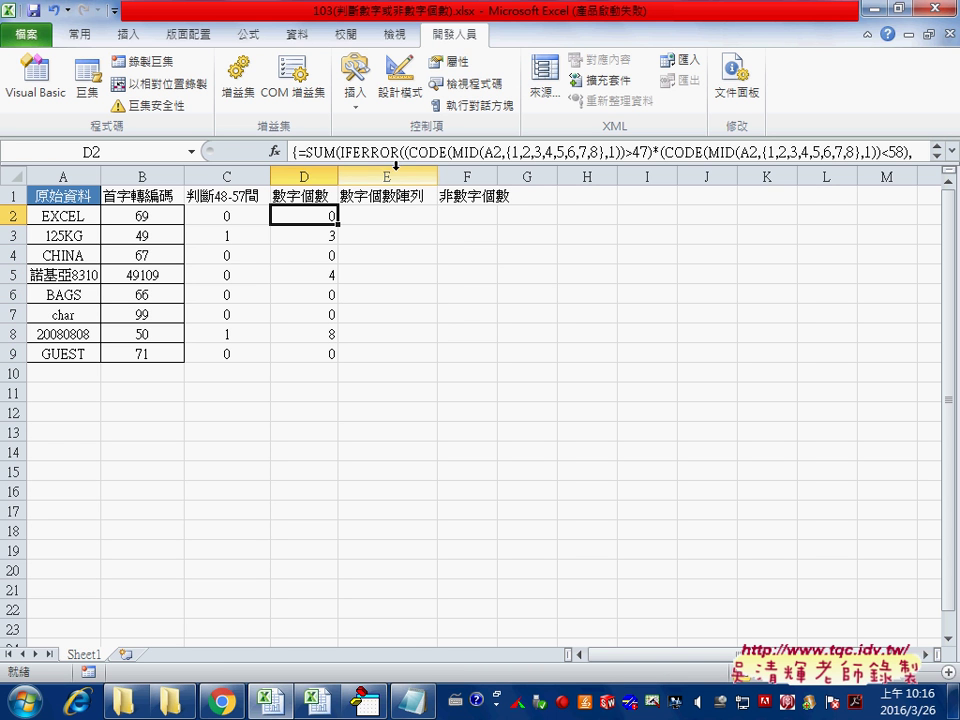
- Copy the whole SUM(IFERROR…) digit-count formula text from D2's formula bar
left_click(305, 152)
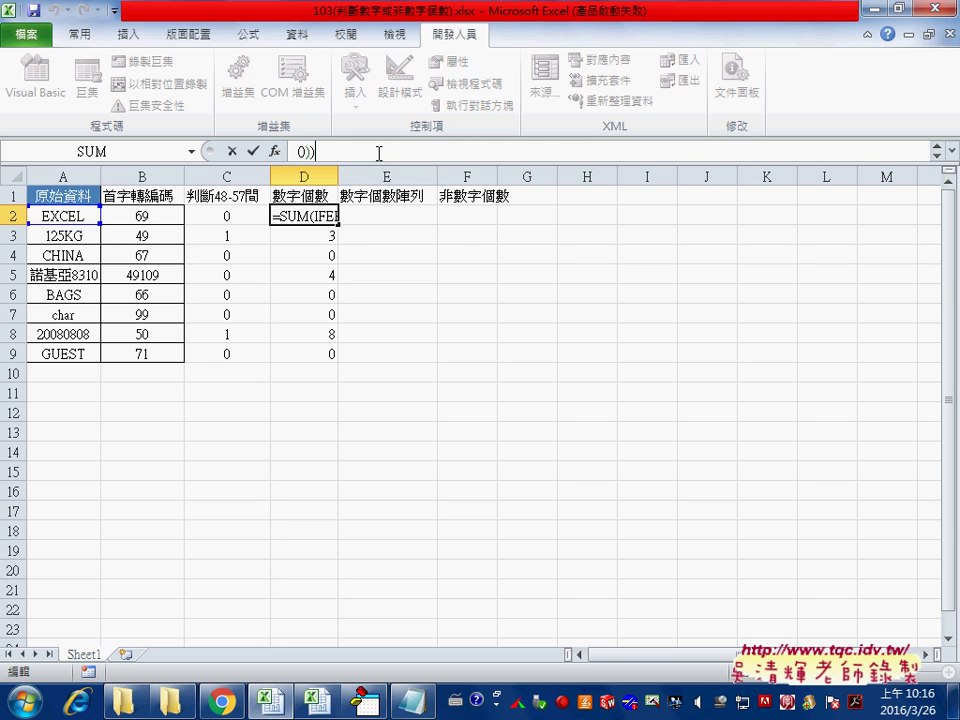
left_click_drag(379, 153, 297, 152)
left_click(950, 152)
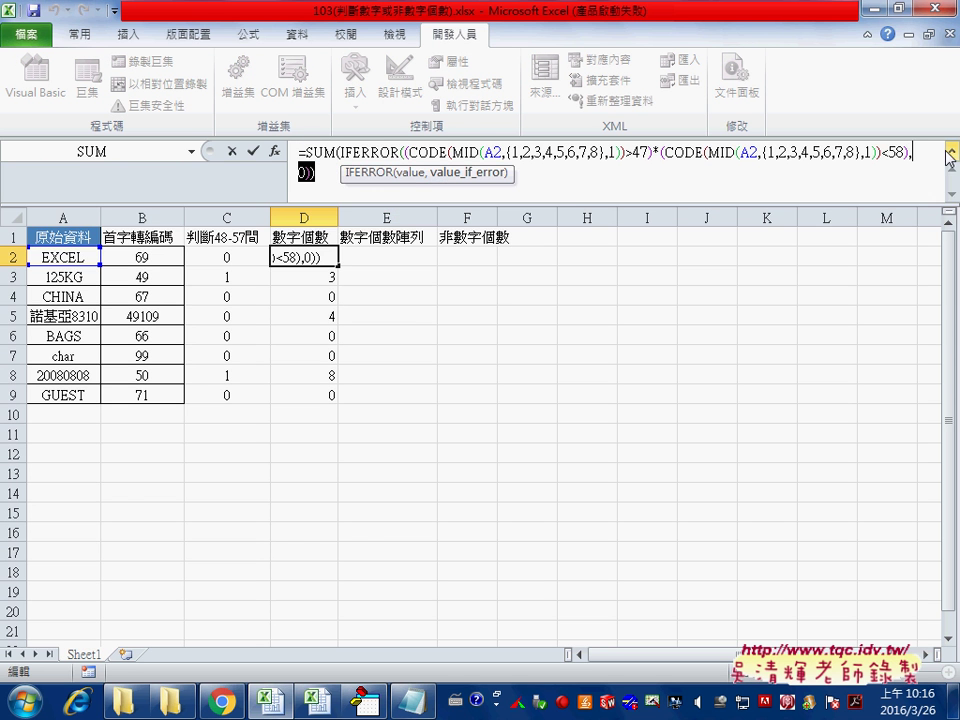
left_click_drag(628, 171, 298, 150)
key("ctrl+c")
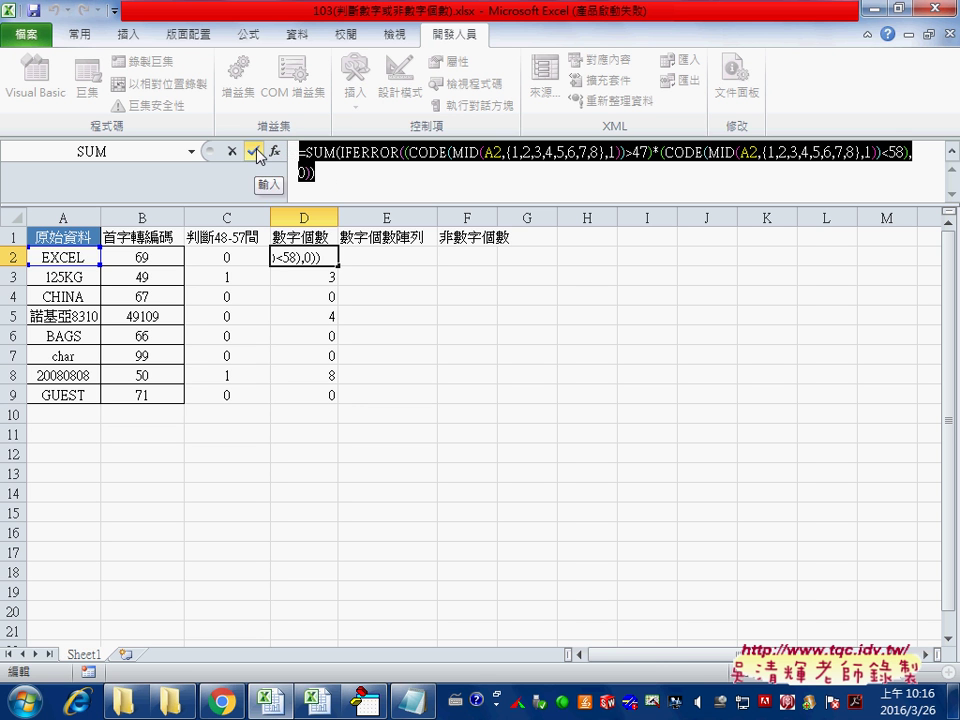
- Commit D2 as an ordinary formula and fill it to D9, giving only 0s and 1s
left_click(258, 155)
left_click_drag(337, 266, 335, 401)
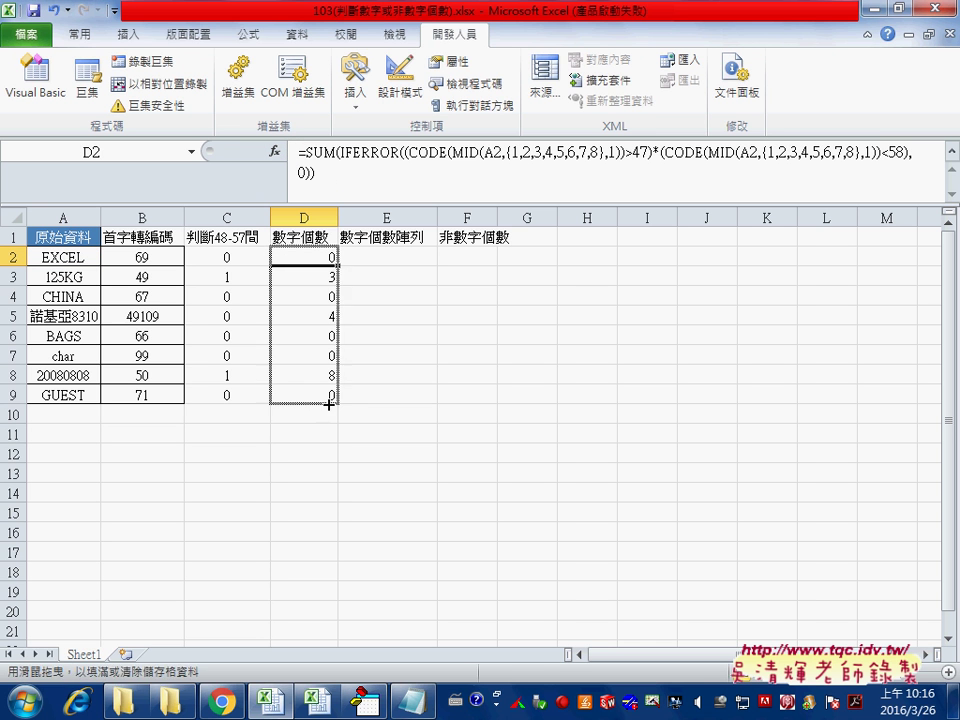
left_click(411, 257)
left_click(384, 164)
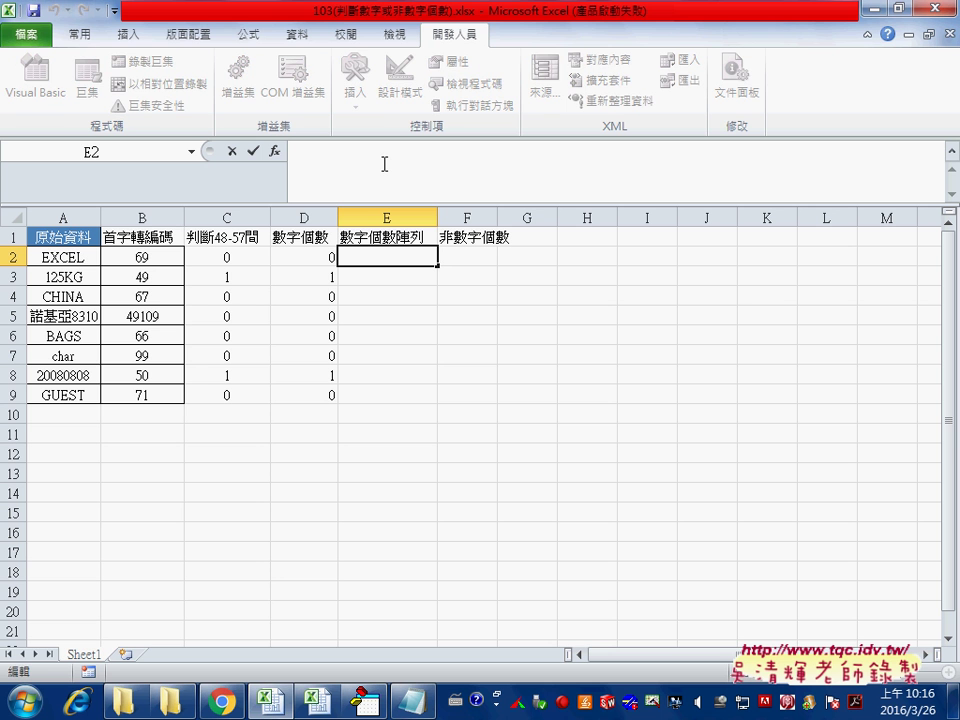
- Paste the formula into E2, array-enter it with Ctrl+Shift+Enter, and fill to E9 (0,3,0,4,0,0,8,0)
key("ctrl+v")
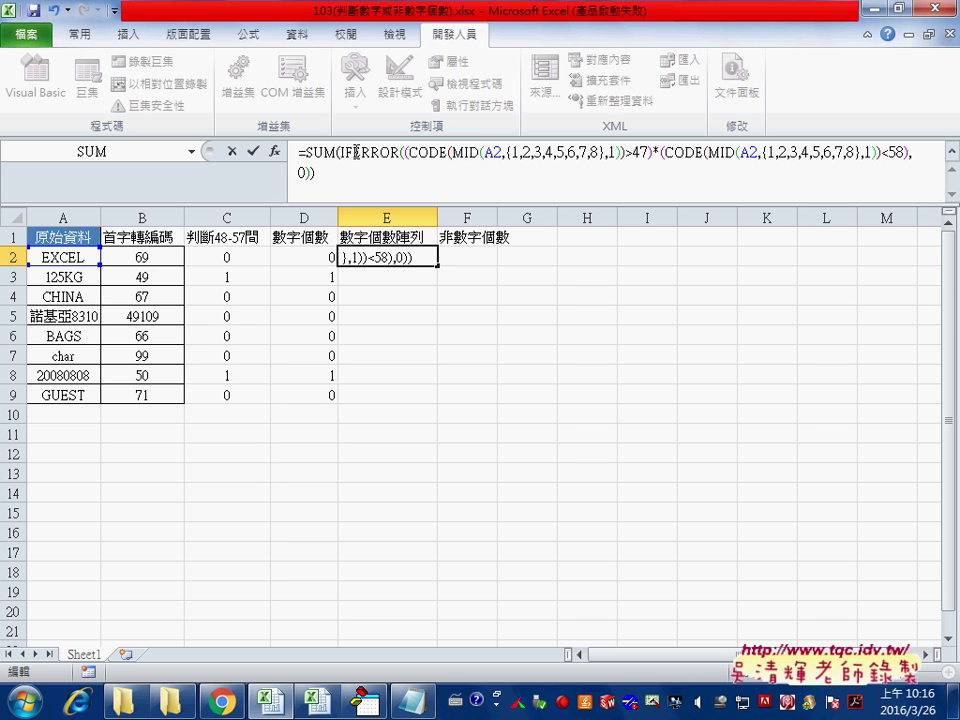
key("ctrl+shift+Return")
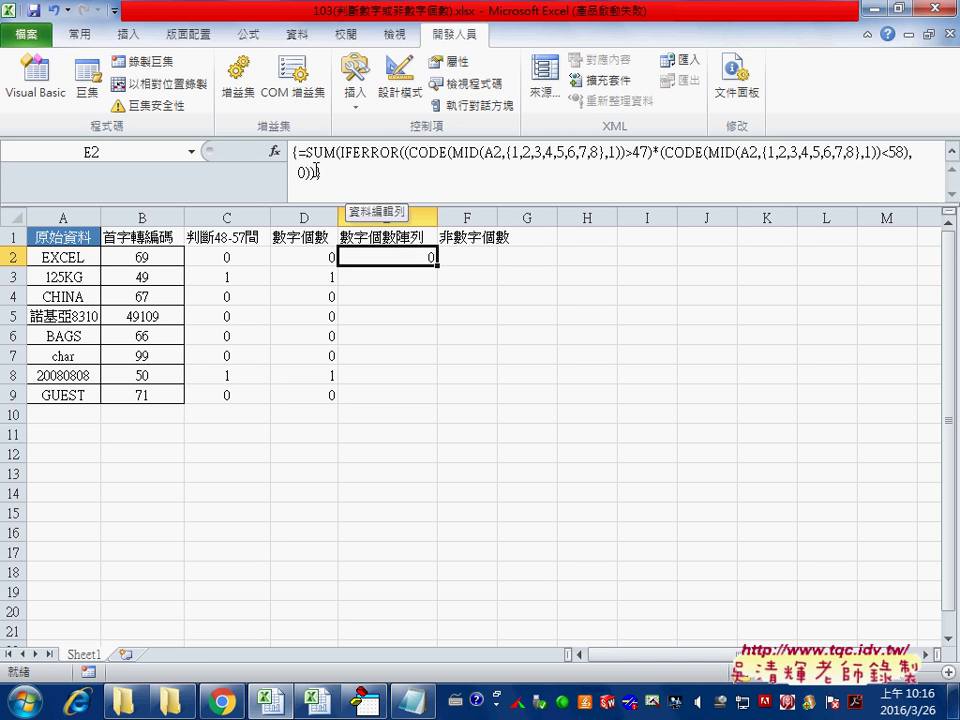
left_click_drag(437, 266, 431, 403)
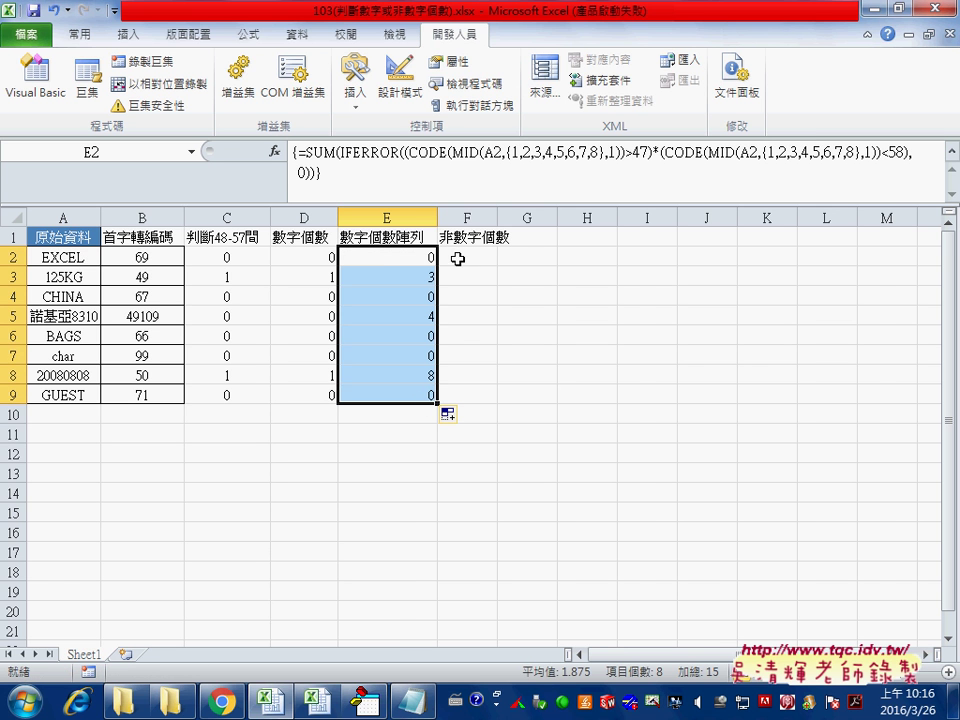
- Autofit columns E and F to their headers and reselect E2
left_click_drag(437, 217, 399, 217)
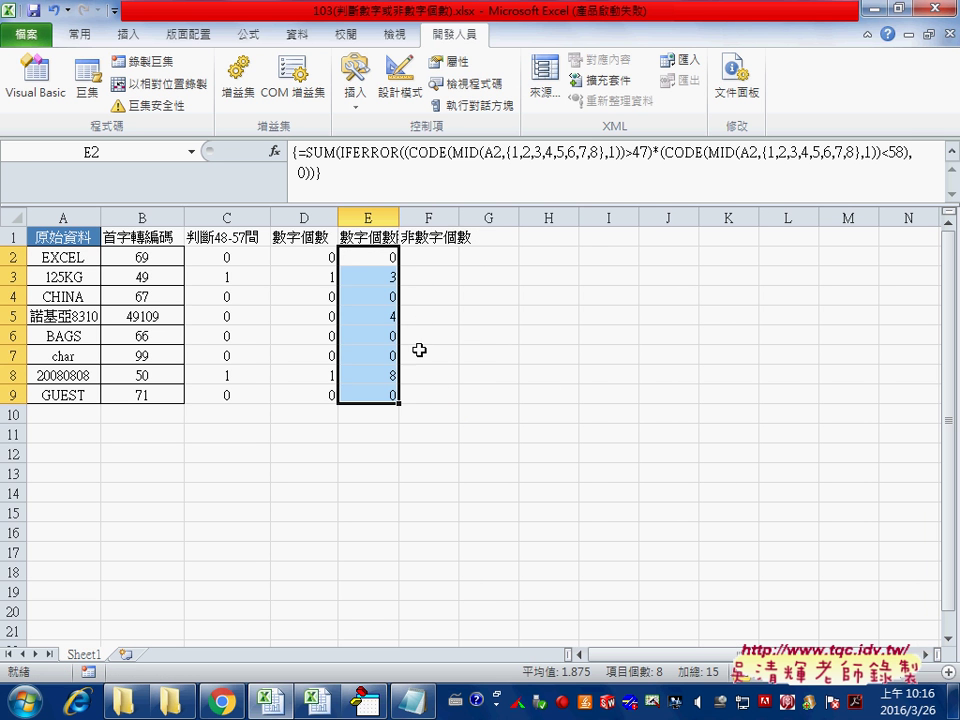
double_click(399, 217)
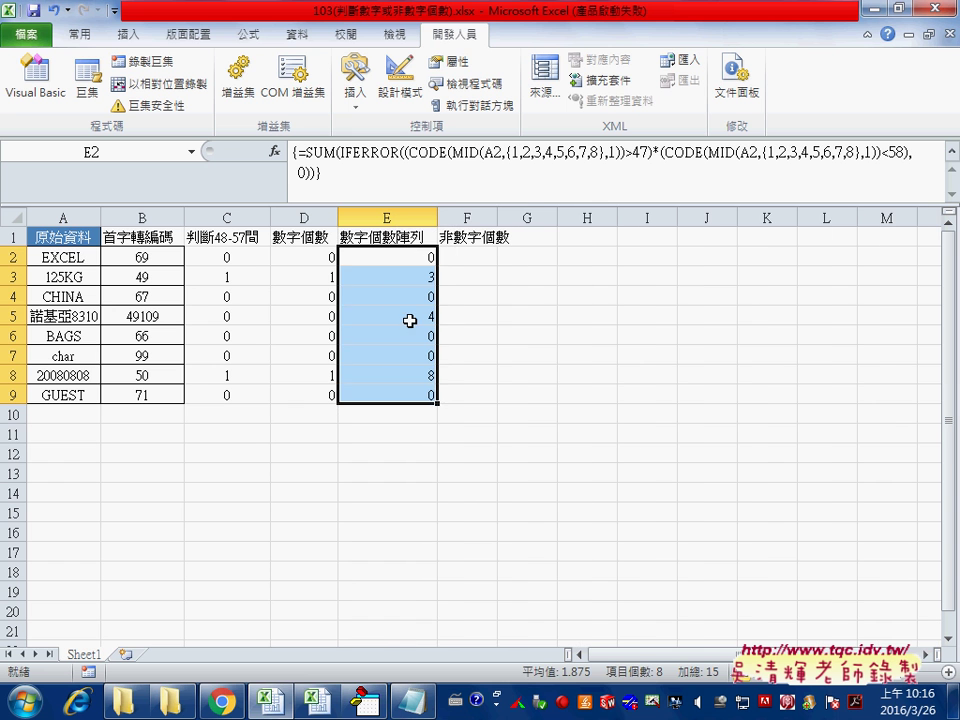
double_click(497, 217)
left_click(499, 254)
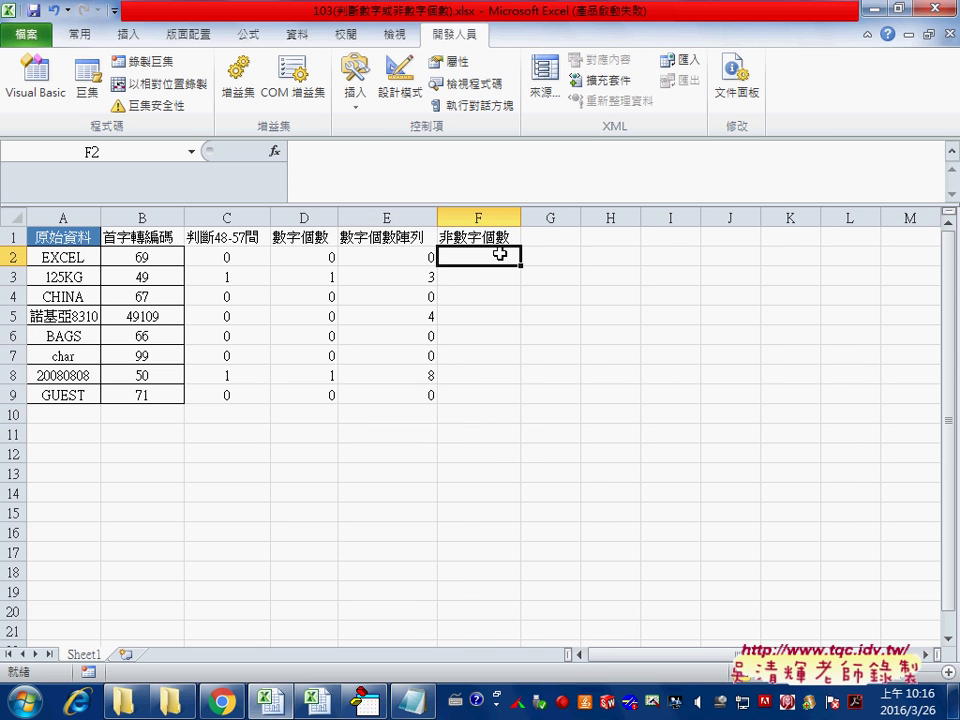
left_click(429, 254)
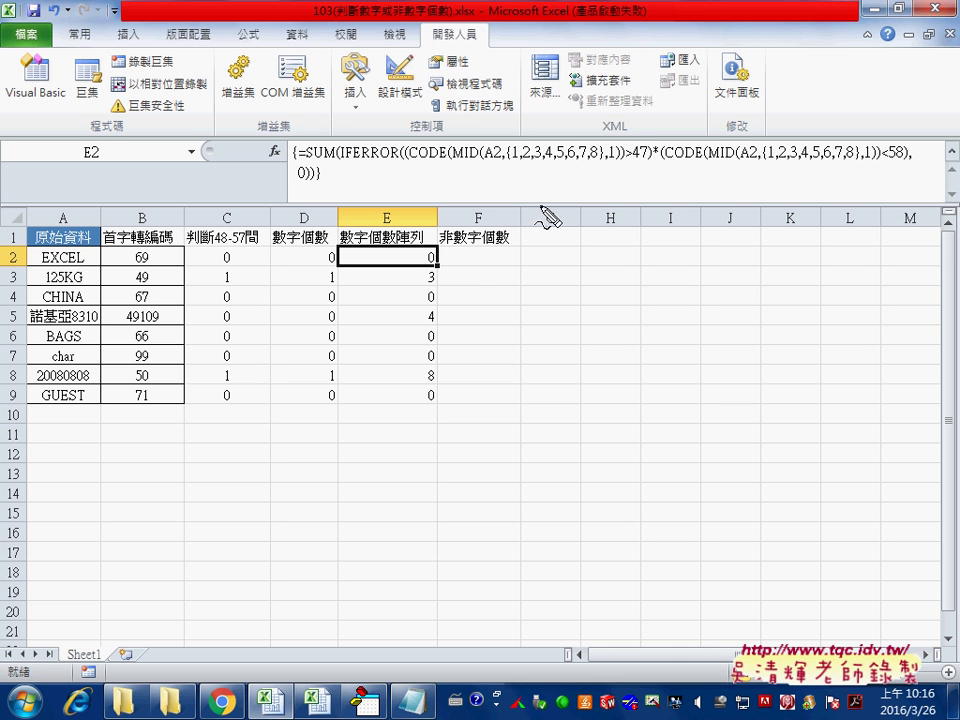
mouse_move(509, 78)
left_mouse_down()
mouse_move(507, 125)
mouse_move(592, 100)
mouse_move(560, 56)
mouse_move(573, 80)
mouse_move(592, 76)
left_mouse_up()
mouse_move(735, 64)
left_mouse_down()
mouse_move(735, 128)
mouse_move(681, 100)
mouse_move(600, 100)
mouse_move(632, 110)
left_mouse_up()
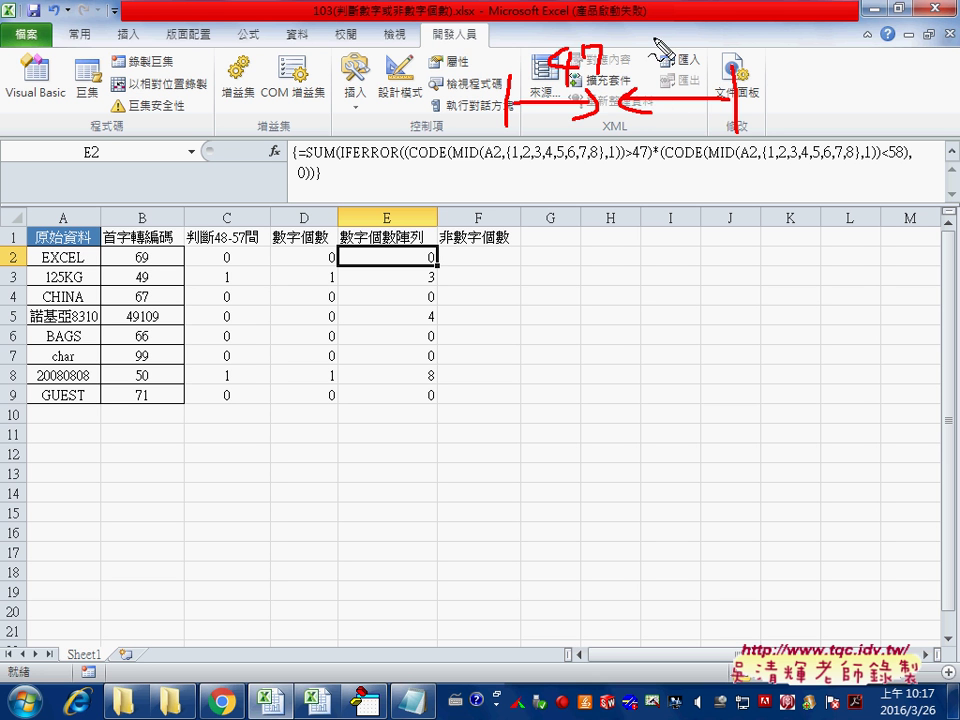
mouse_move(678, 38)
left_mouse_down()
mouse_move(655, 62)
mouse_move(686, 62)
mouse_move(698, 36)
left_mouse_up()
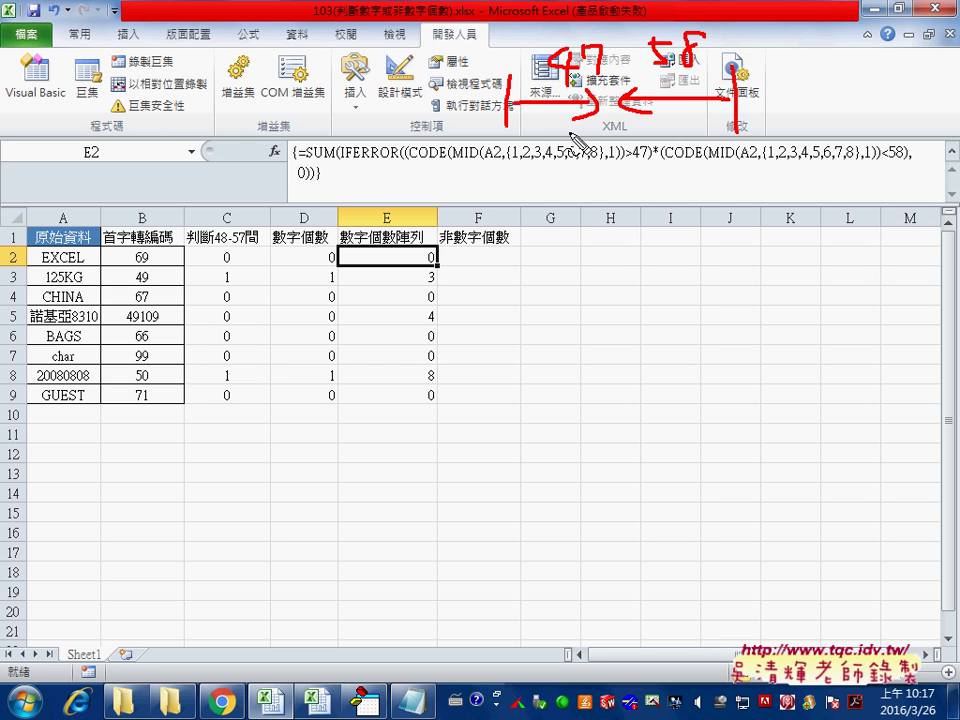
mouse_move(551, 124)
left_mouse_down()
mouse_move(552, 146)
mouse_move(613, 141)
left_mouse_up()
left_click_drag(612, 116, 584, 142)
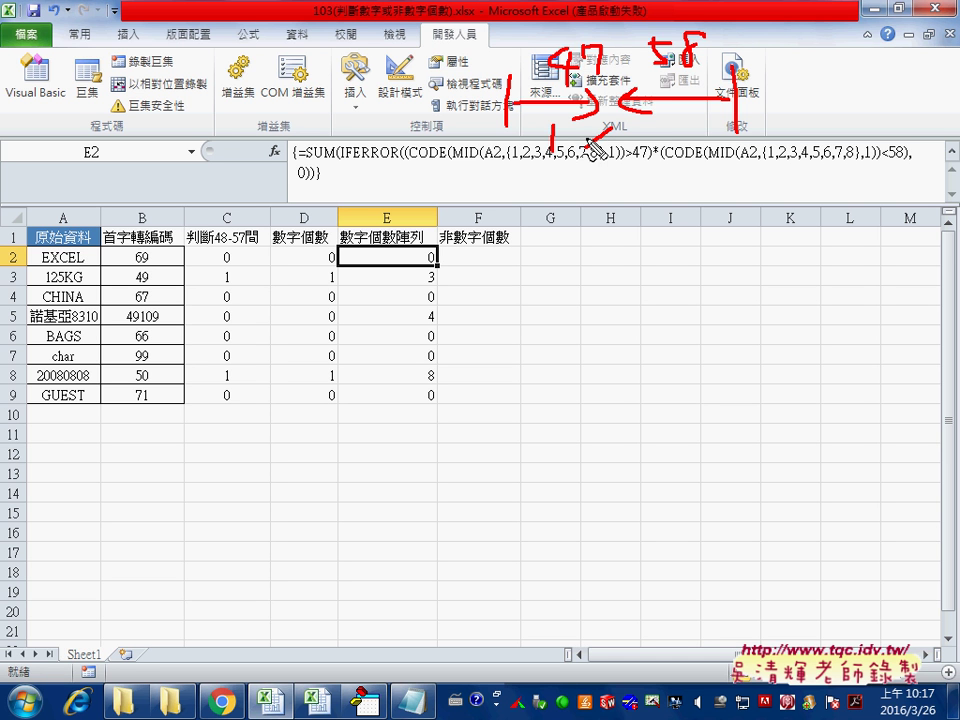
mouse_move(650, 118)
left_mouse_down()
mouse_move(651, 146)
mouse_move(697, 123)
left_mouse_up()
left_click_drag(680, 136, 704, 139)
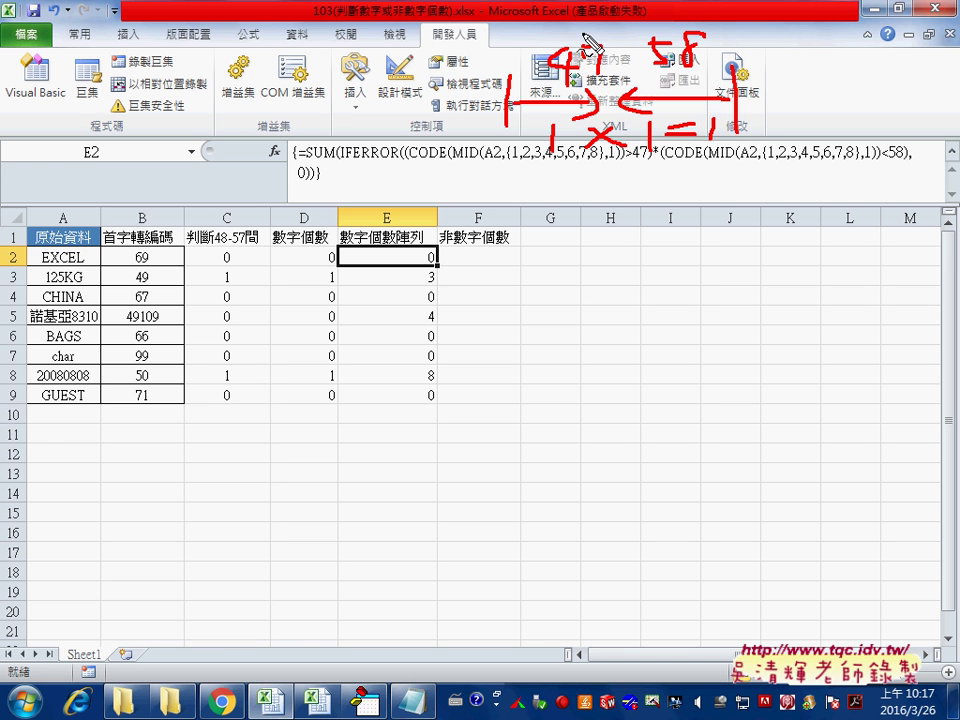
left_click_drag(565, 19, 565, 63)
left_click_drag(682, 38, 690, 22)
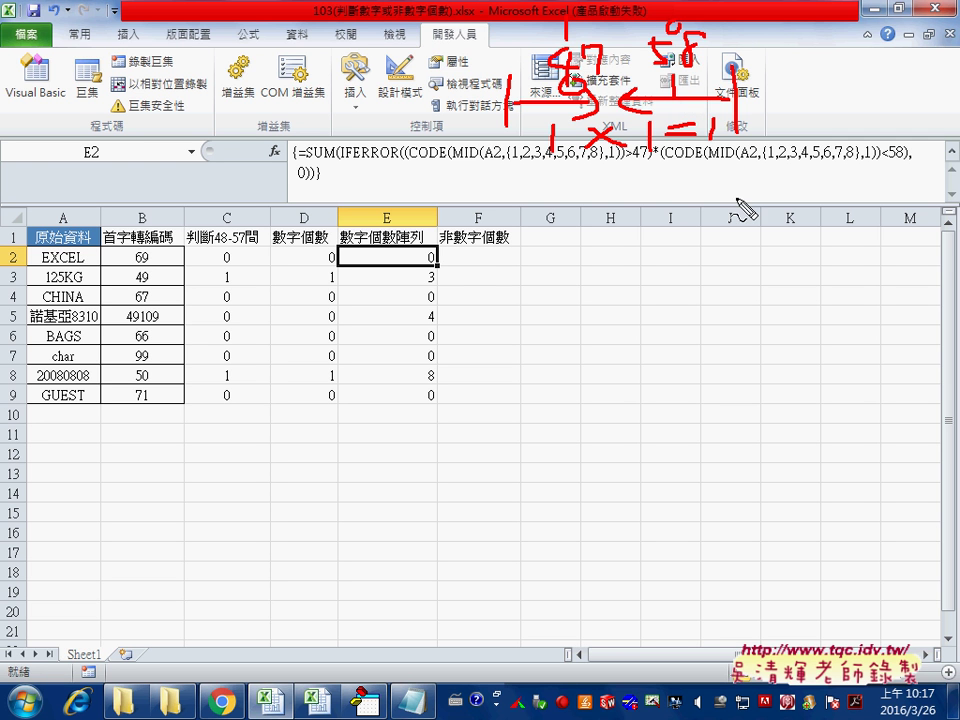
left_click_drag(447, 250, 486, 252)
mouse_move(505, 165)
left_mouse_down()
mouse_move(500, 200)
mouse_move(390, 190)
mouse_move(428, 208)
left_mouse_up()
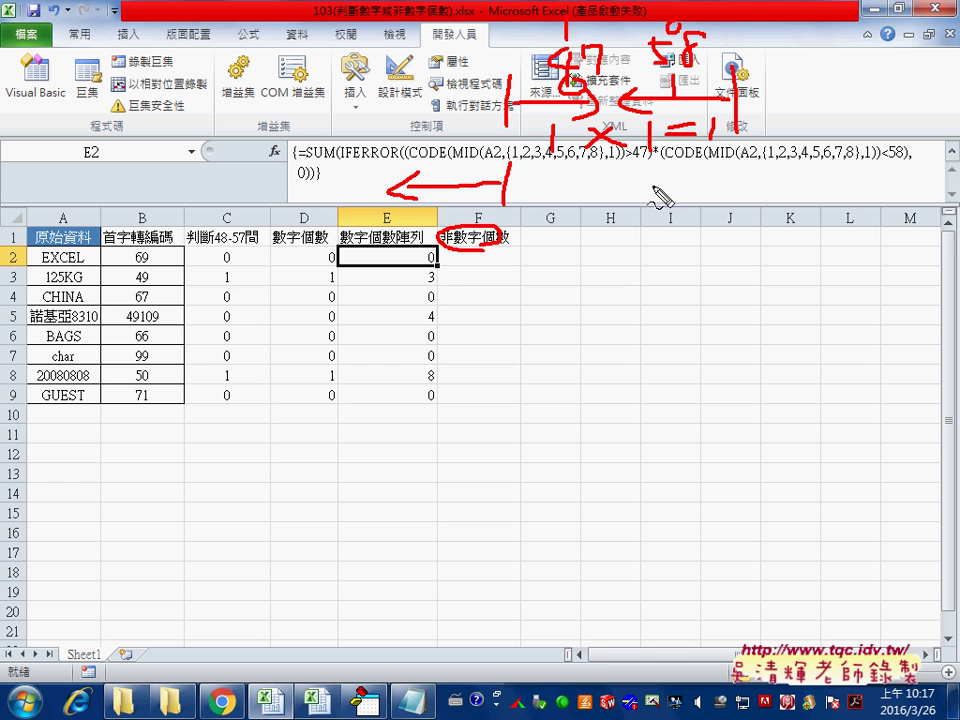
mouse_move(737, 160)
left_mouse_down()
mouse_move(733, 205)
mouse_move(848, 180)
mouse_move(824, 193)
left_mouse_up()
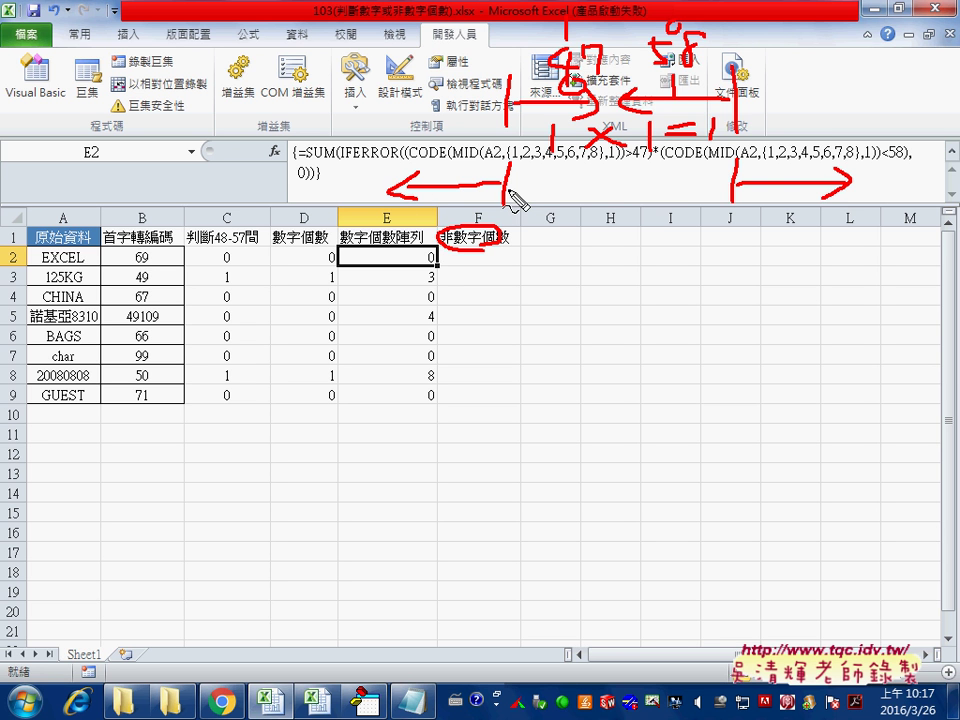
left_click_drag(512, 205, 526, 219)
mouse_move(518, 206)
left_mouse_down()
mouse_move(516, 228)
mouse_move(536, 232)
left_mouse_up()
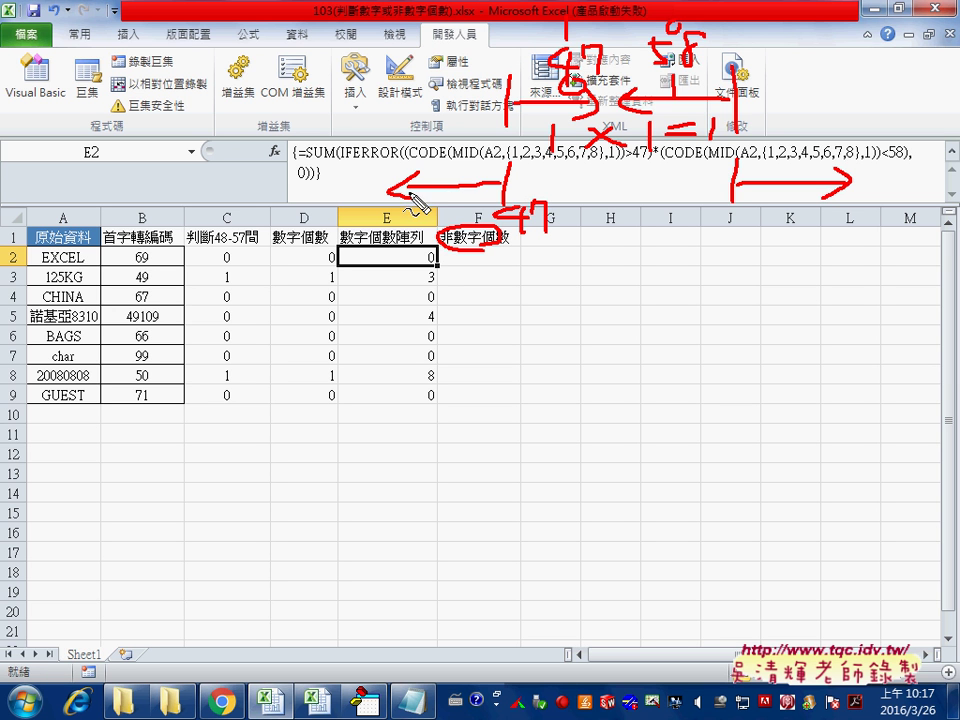
left_click_drag(733, 165, 733, 208)
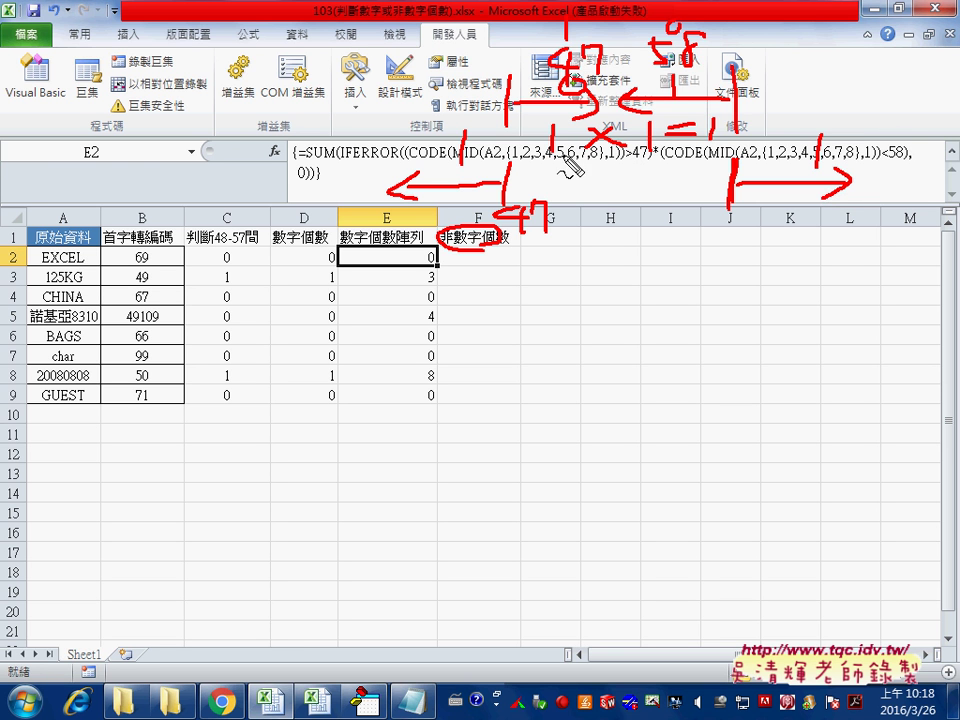
mouse_move(587, 167)
left_mouse_down()
mouse_move(587, 192)
mouse_move(625, 190)
left_mouse_up()
mouse_move(625, 176)
left_mouse_down()
mouse_move(613, 190)
mouse_move(632, 190)
mouse_move(634, 203)
left_mouse_up()
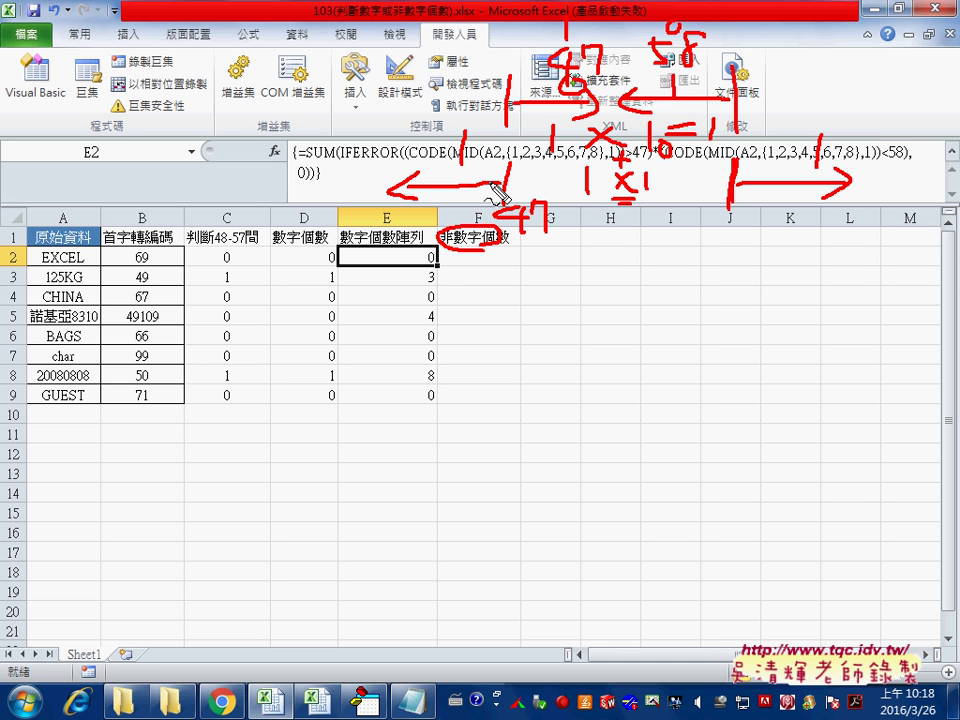
left_click_drag(546, 199, 622, 220)
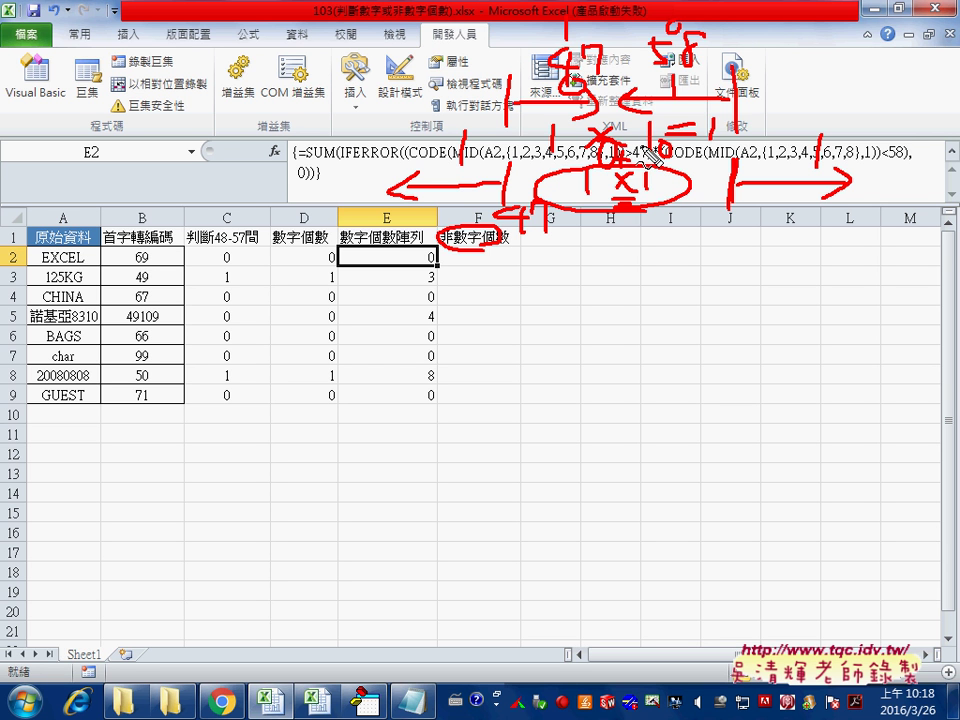
left_click_drag(622, 150, 645, 148)
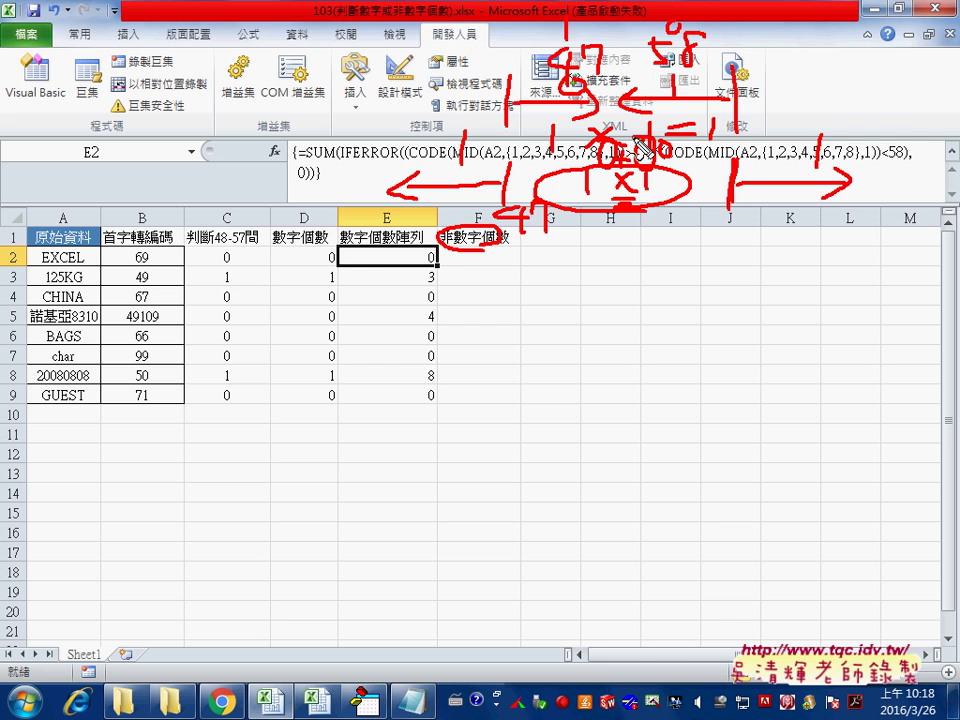
- Copy E2's digit-count formula text and paste it into F2 for editing
key("Escape")
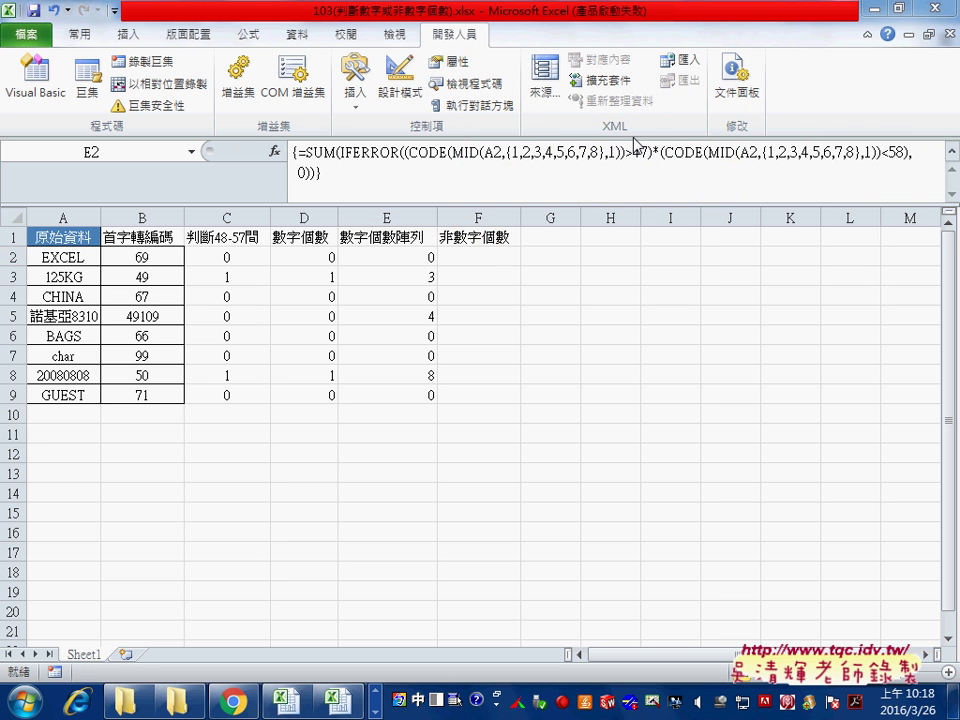
left_click(420, 258)
left_click_drag(425, 179, 298, 152)
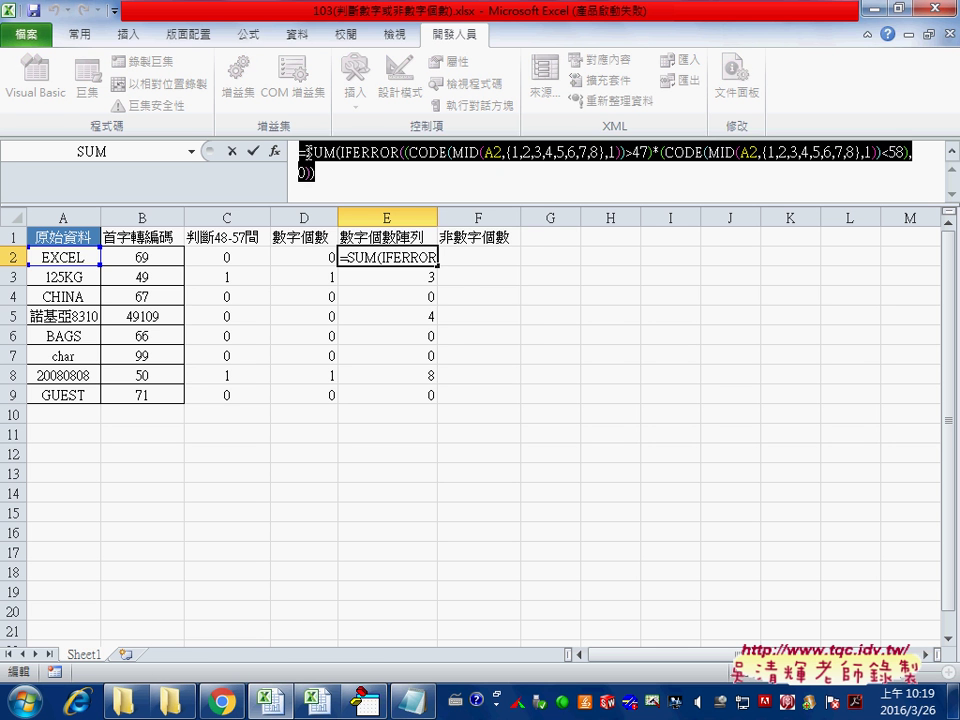
right_click(372, 153)
left_click(400, 185)
left_click(252, 151)
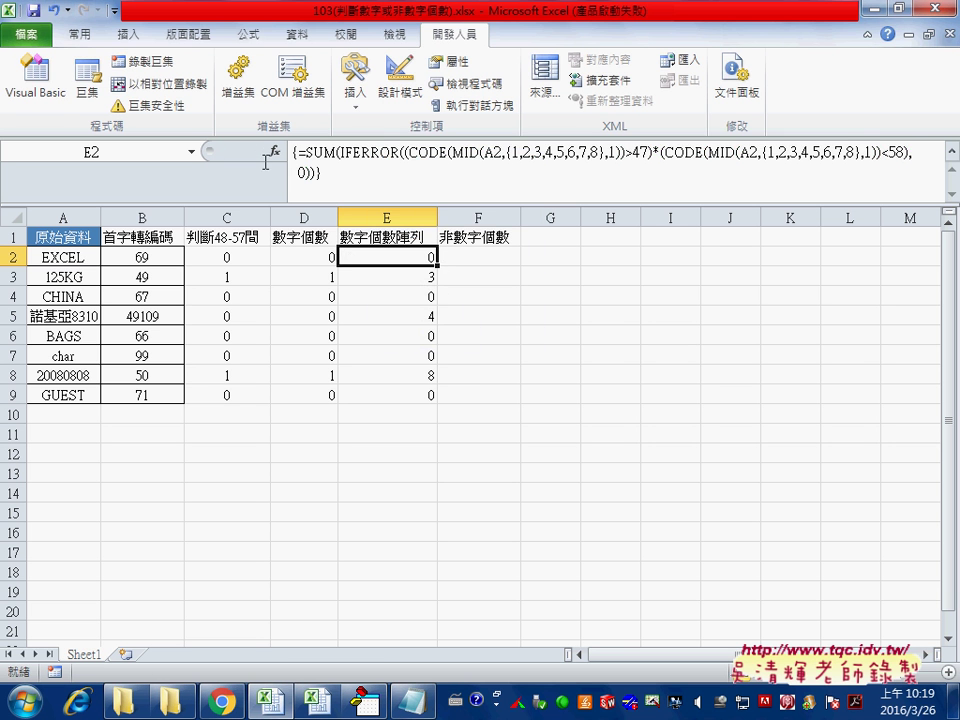
left_click(480, 258)
left_click(429, 160)
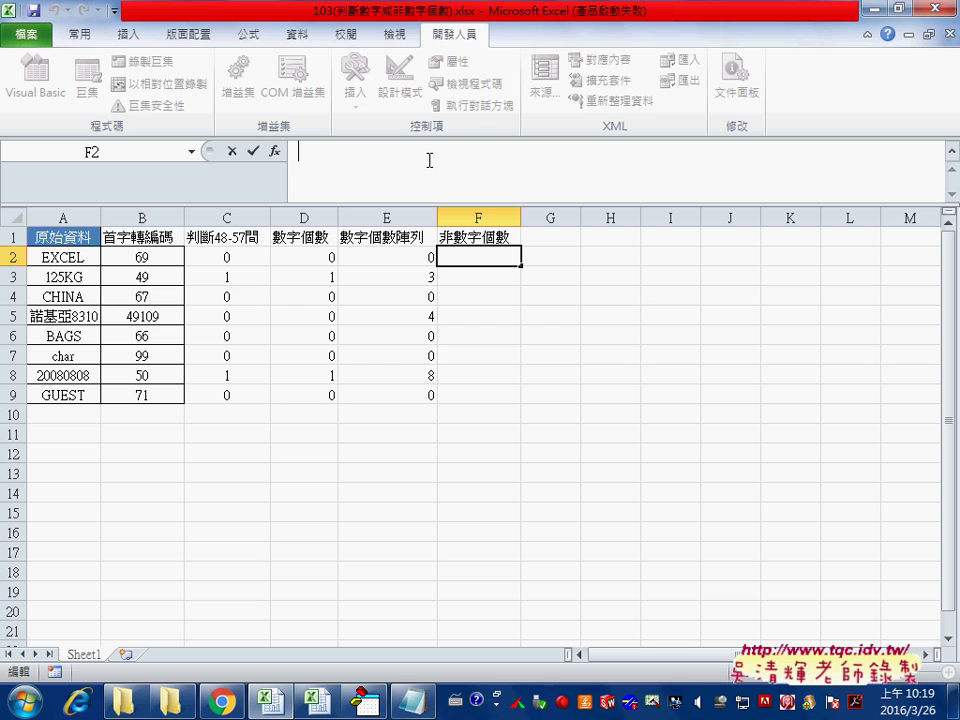
key("ctrl+v")
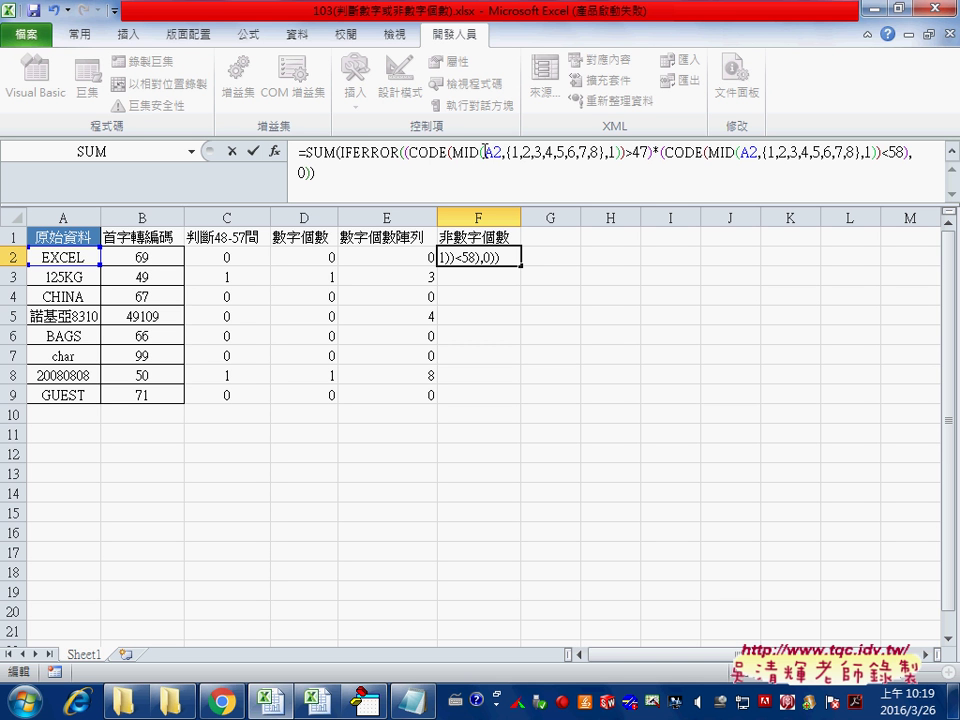
- In F2's formula, change >47 to <=47, <58 to >=58, and the * join to +
left_click_drag(626, 152, 633, 152)
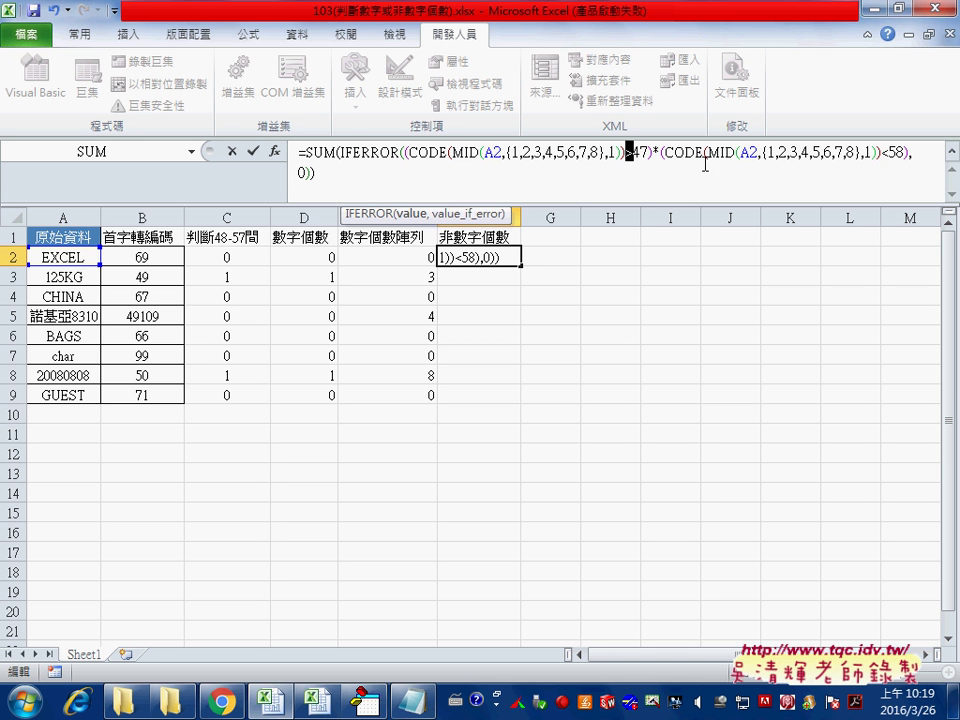
type("<")
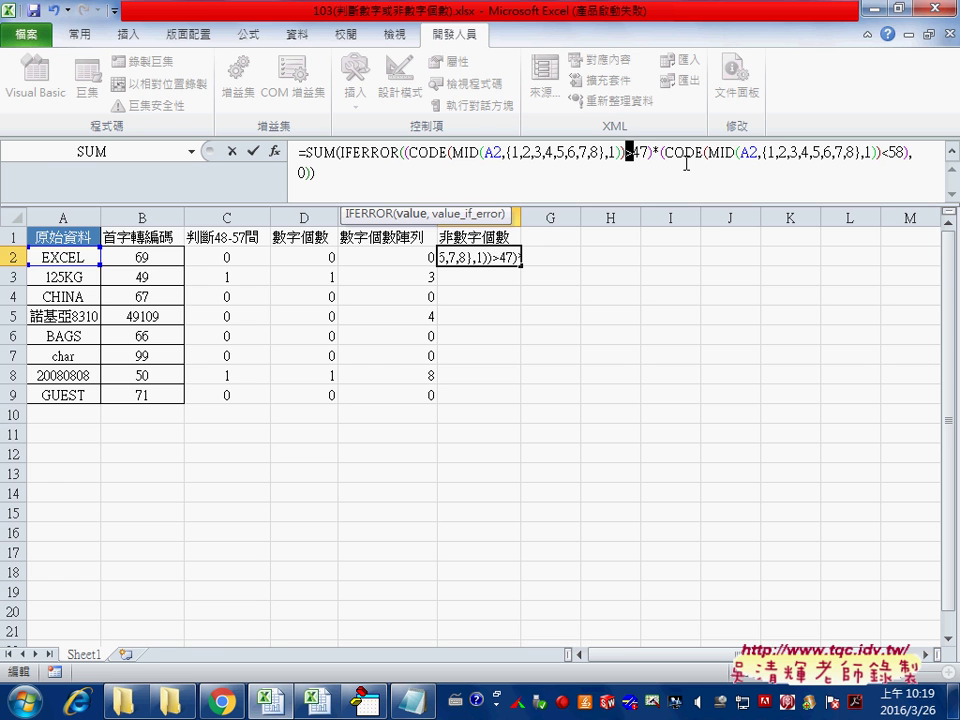
type("=")
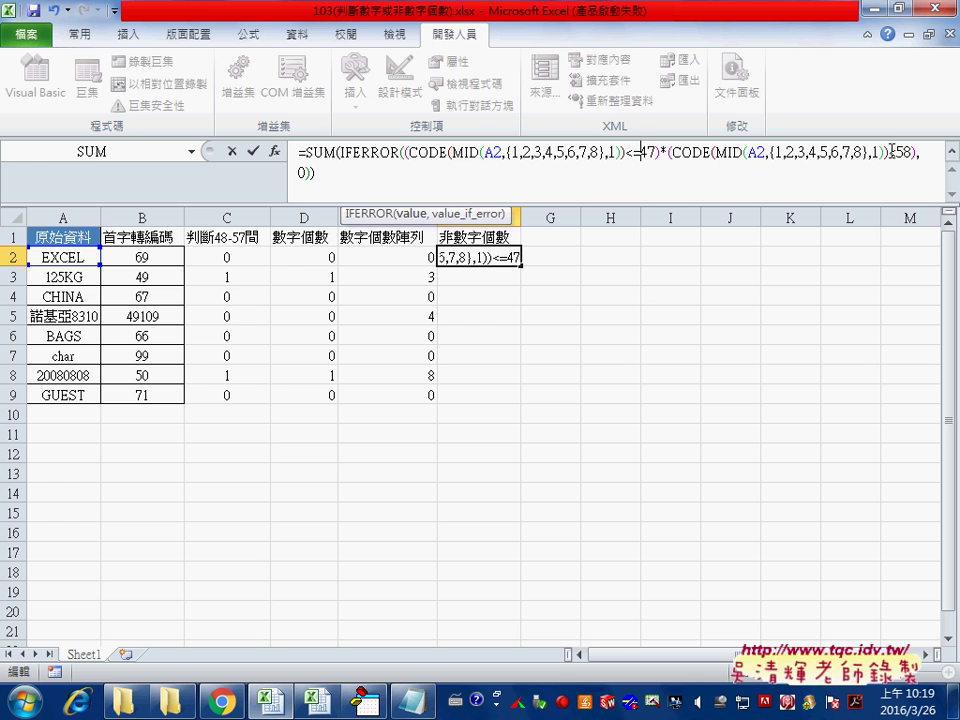
left_click_drag(890, 151, 897, 152)
type(">=")
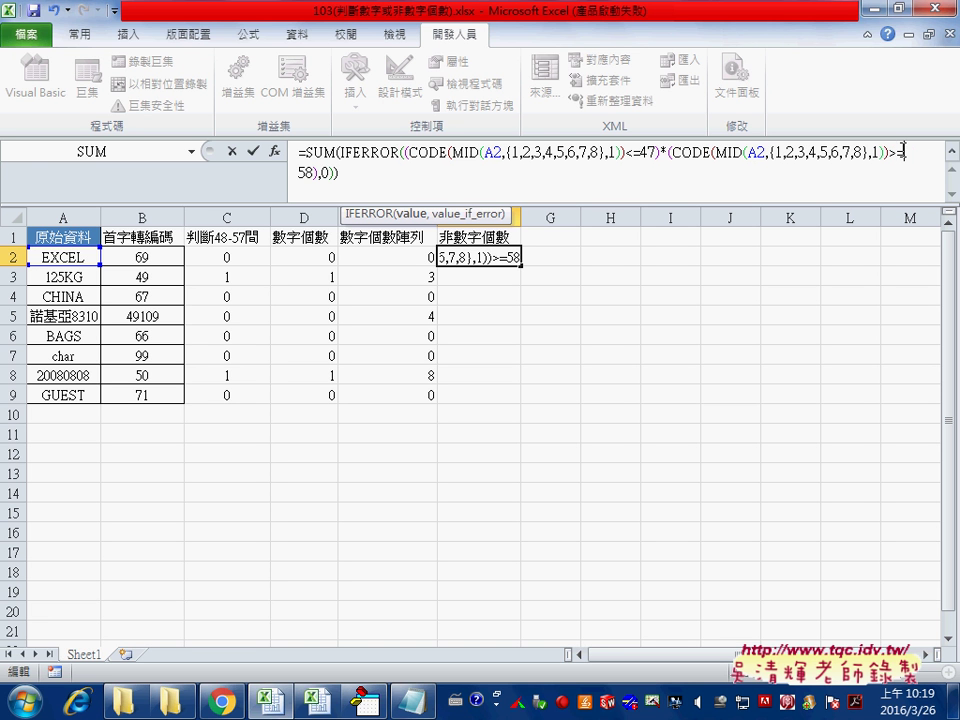
left_click_drag(662, 152, 671, 152)
left_click(671, 153)
left_click_drag(666, 152, 659, 152)
type("+")
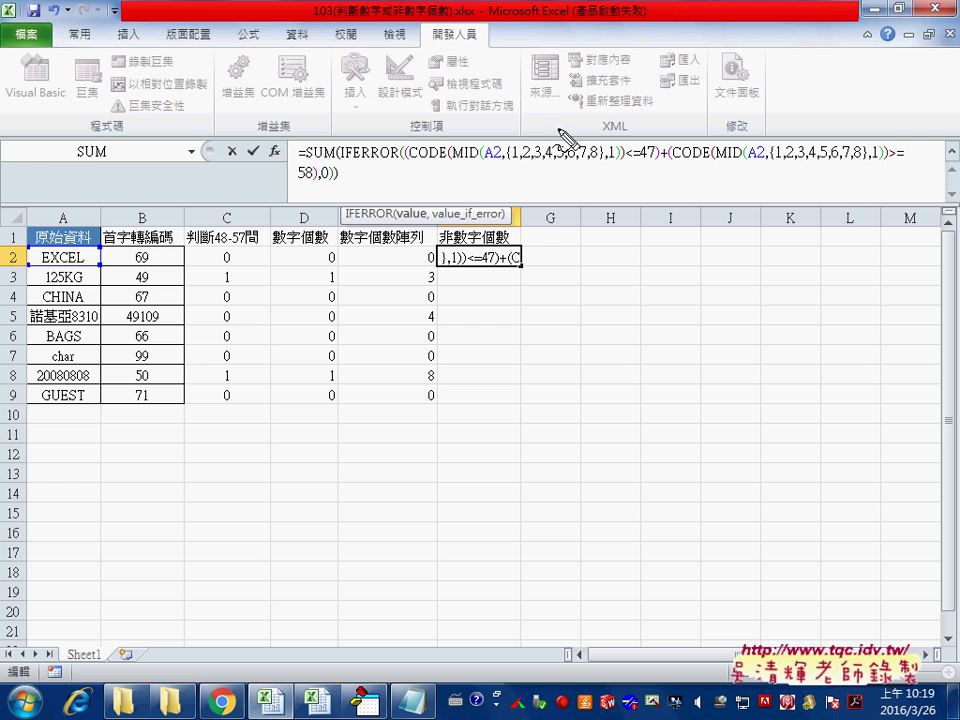
left_click_drag(624, 158, 640, 158)
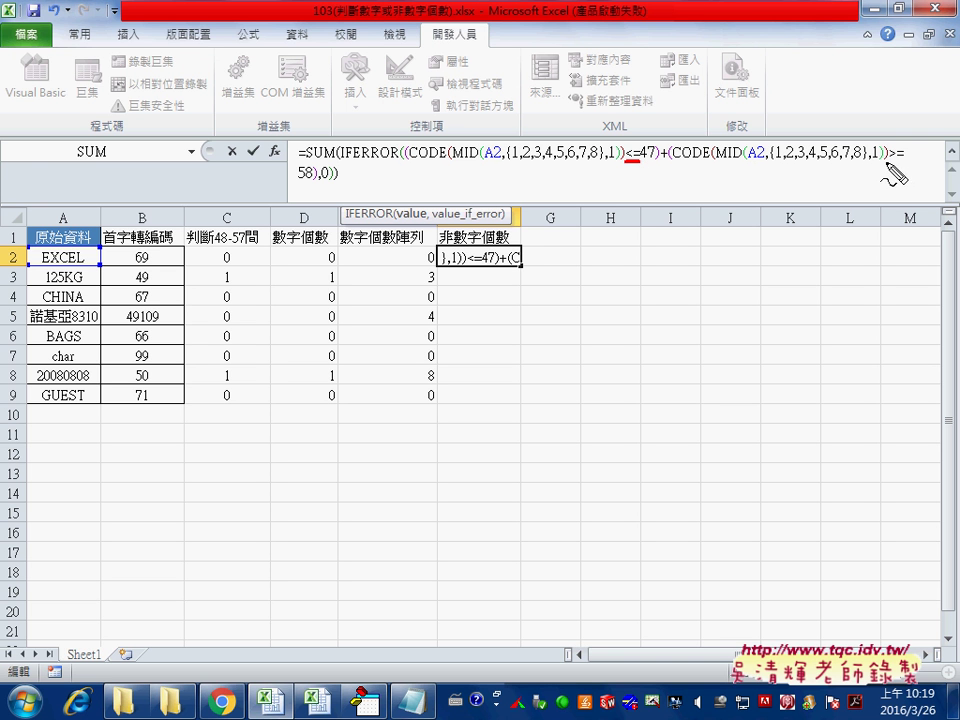
left_click_drag(884, 158, 908, 158)
left_click_drag(658, 159, 672, 159)
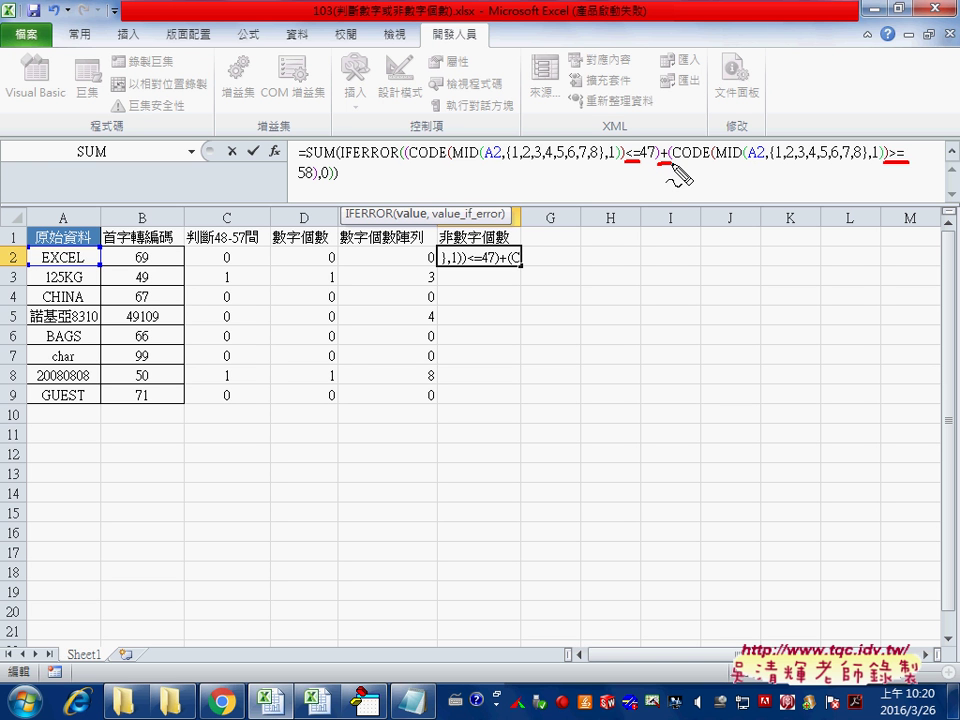
key("Escape")
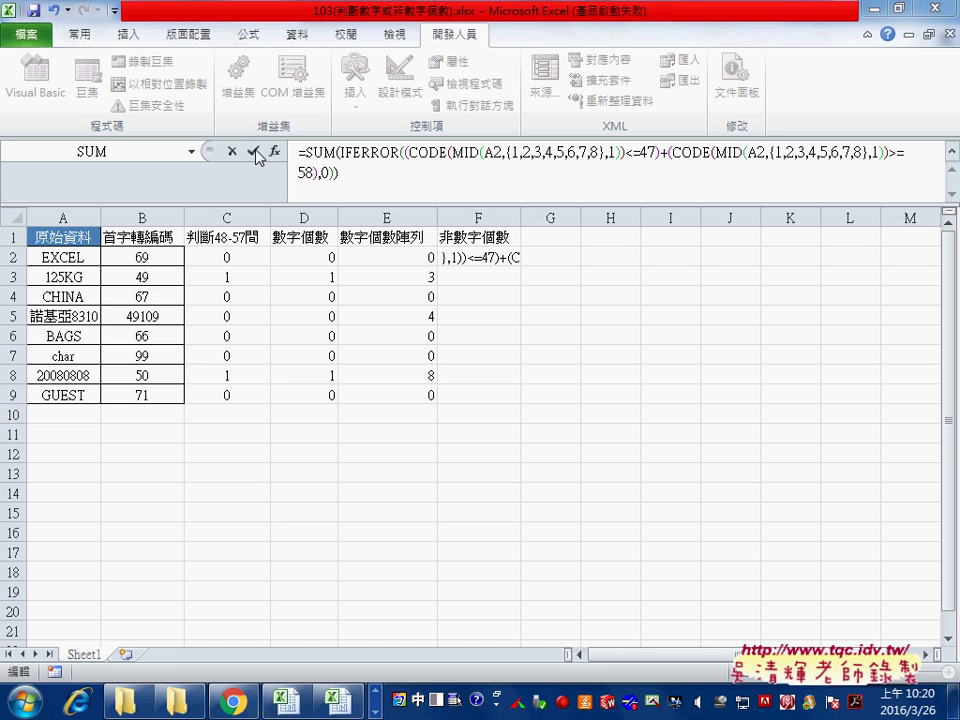
left_click(484, 171)
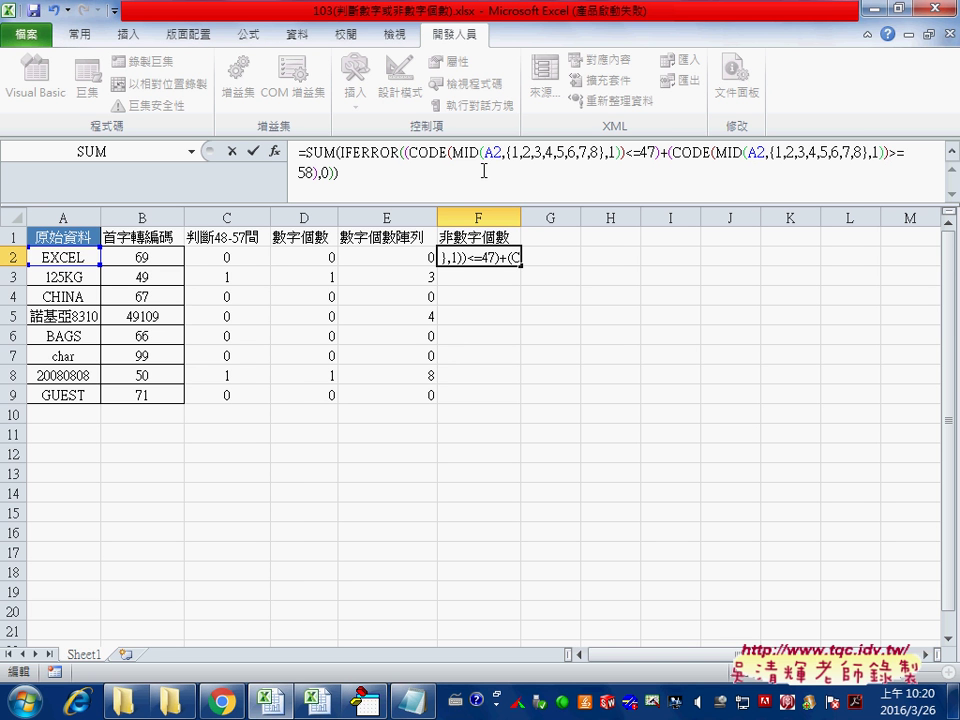
- Array-enter F2's formula, fill to F9 (5,2,5,3,4,4,0,5), and check F5 and F2
key("ctrl+shift+Return")
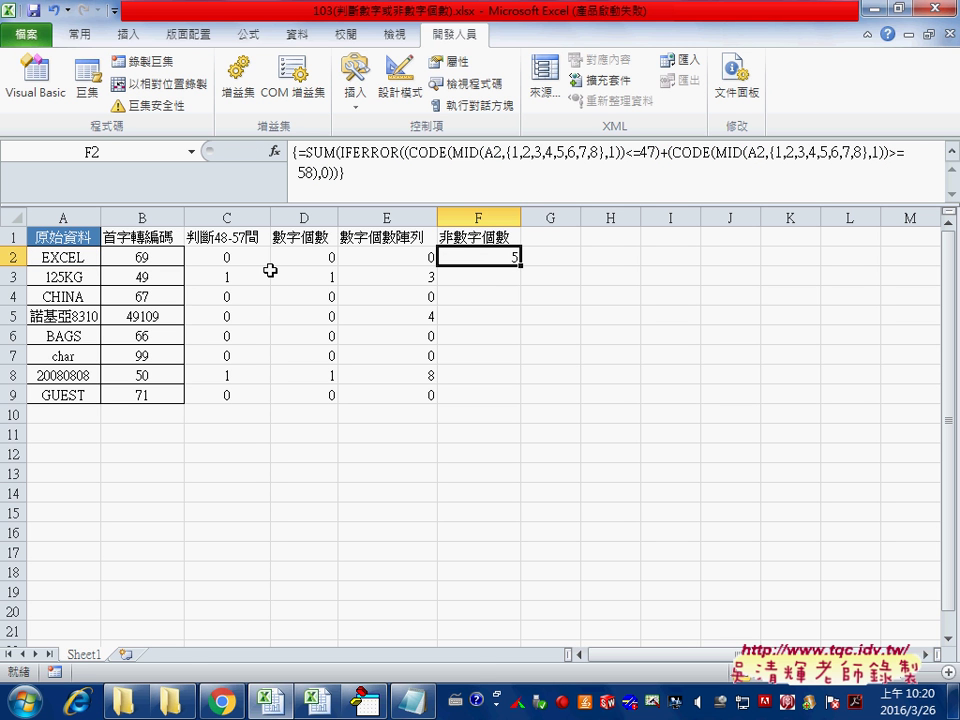
left_click_drag(520, 265, 521, 398)
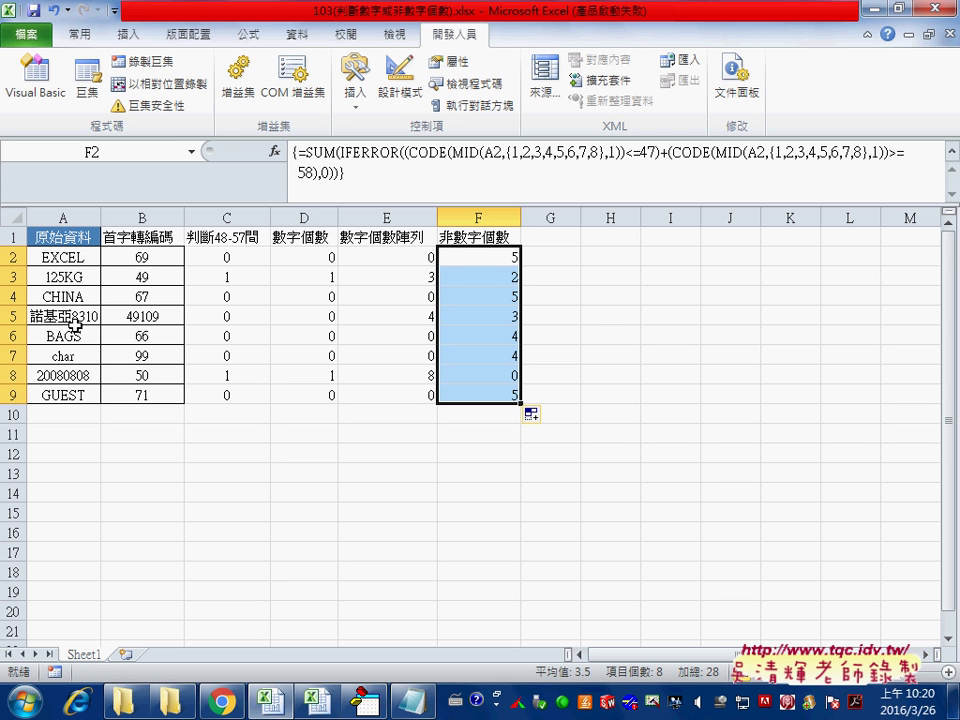
left_click(492, 315)
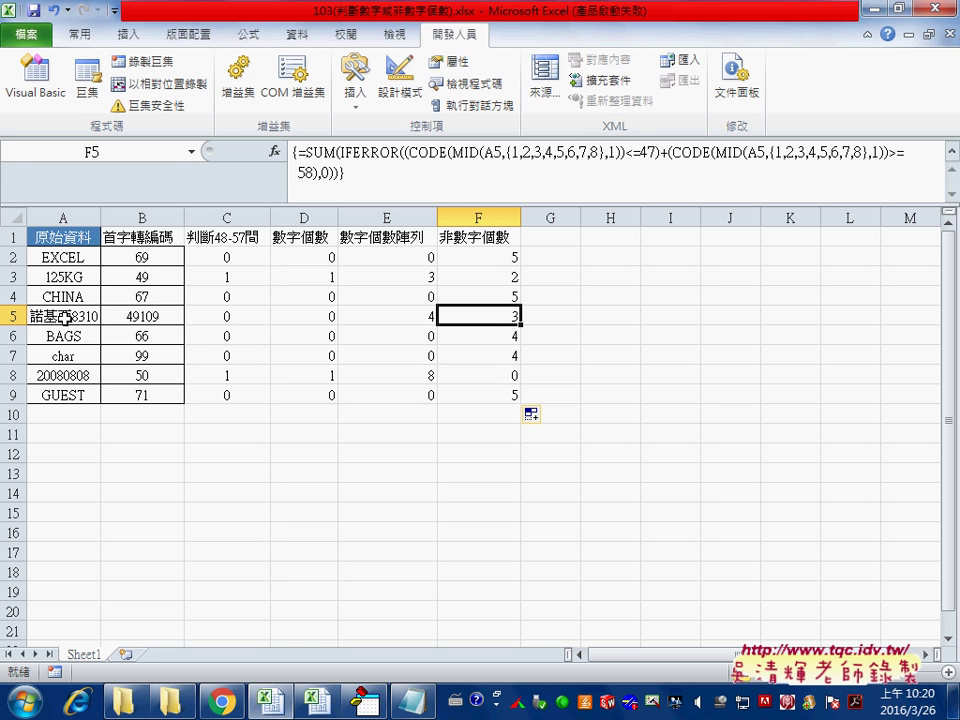
left_click(492, 258)
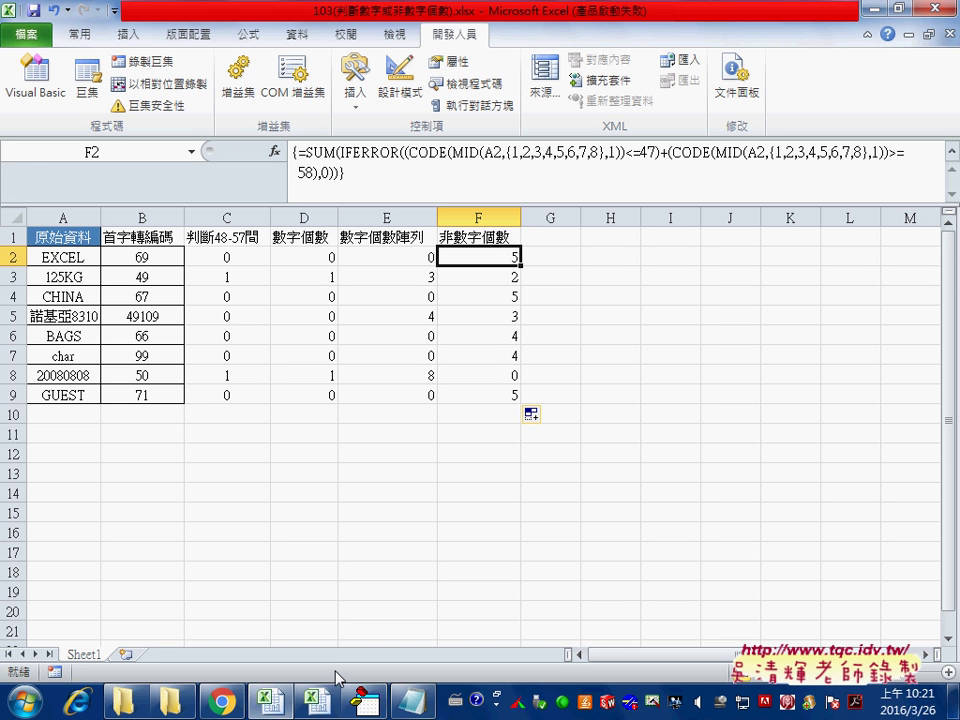
- On the .xlsm VBA sheet, enter =數字個數函數(A2) in B2 and fill to B9 (0,3,0,4,0,0,8,0)
left_click(318, 705)
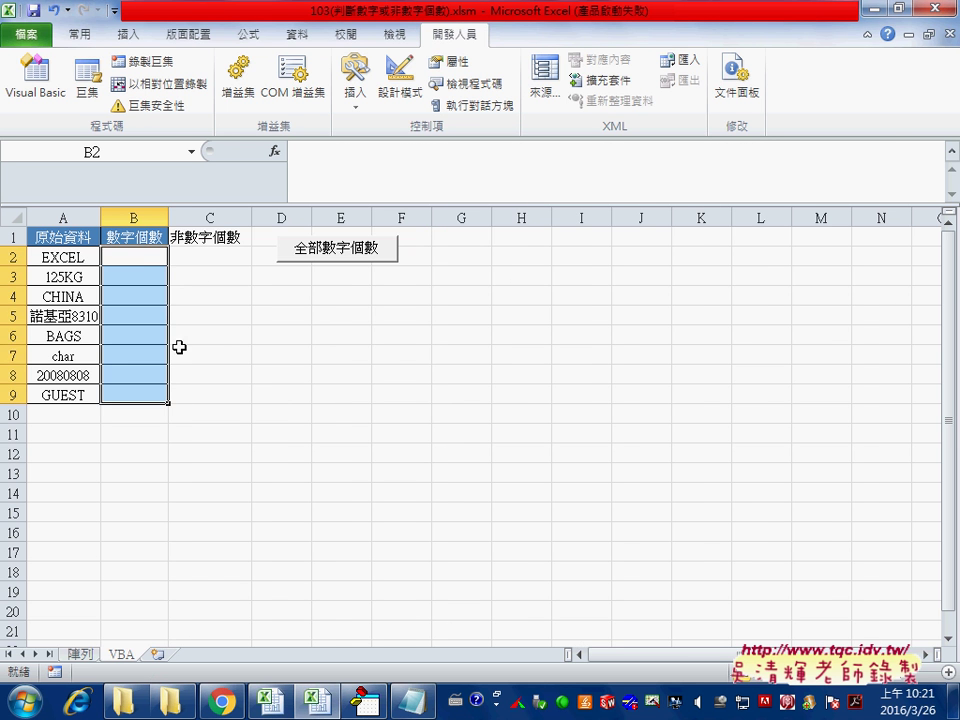
left_click(136, 259)
key("shift+F3")
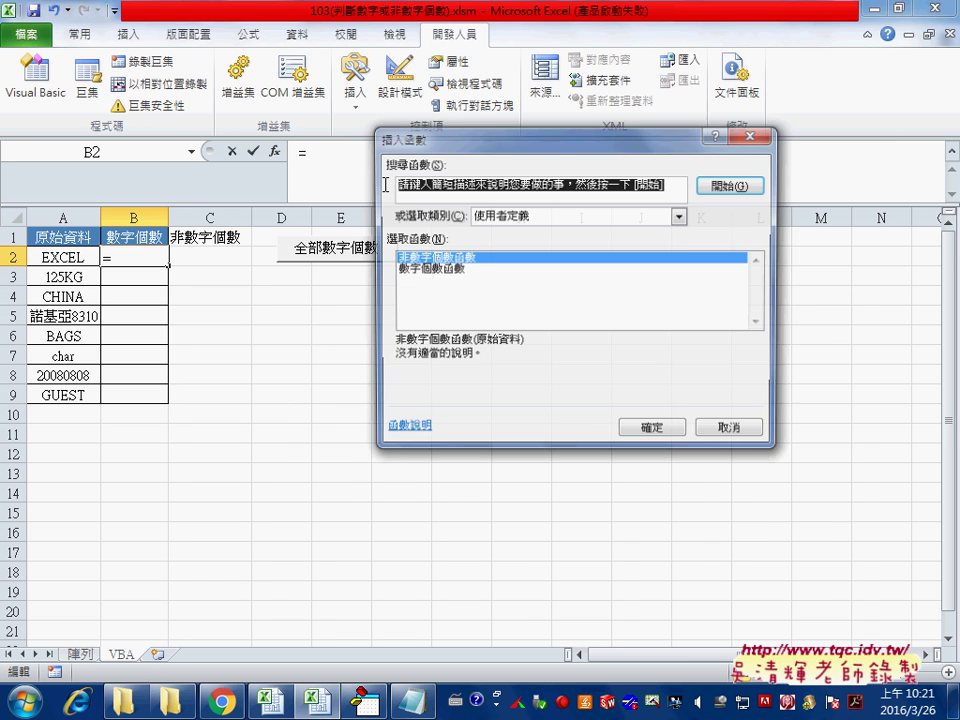
left_click(430, 258)
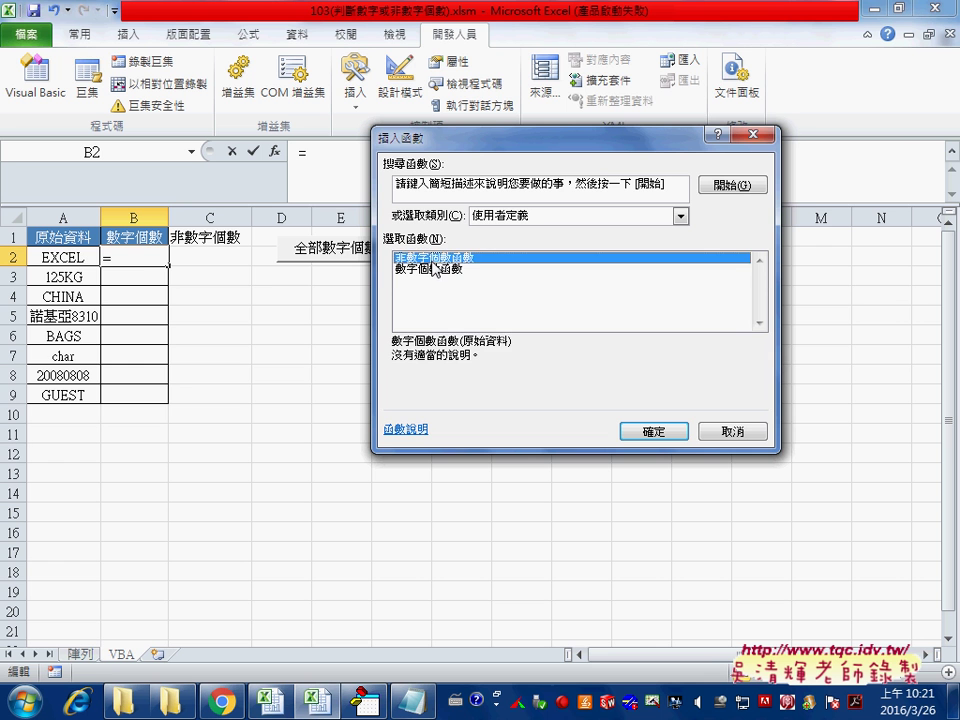
left_click(428, 269)
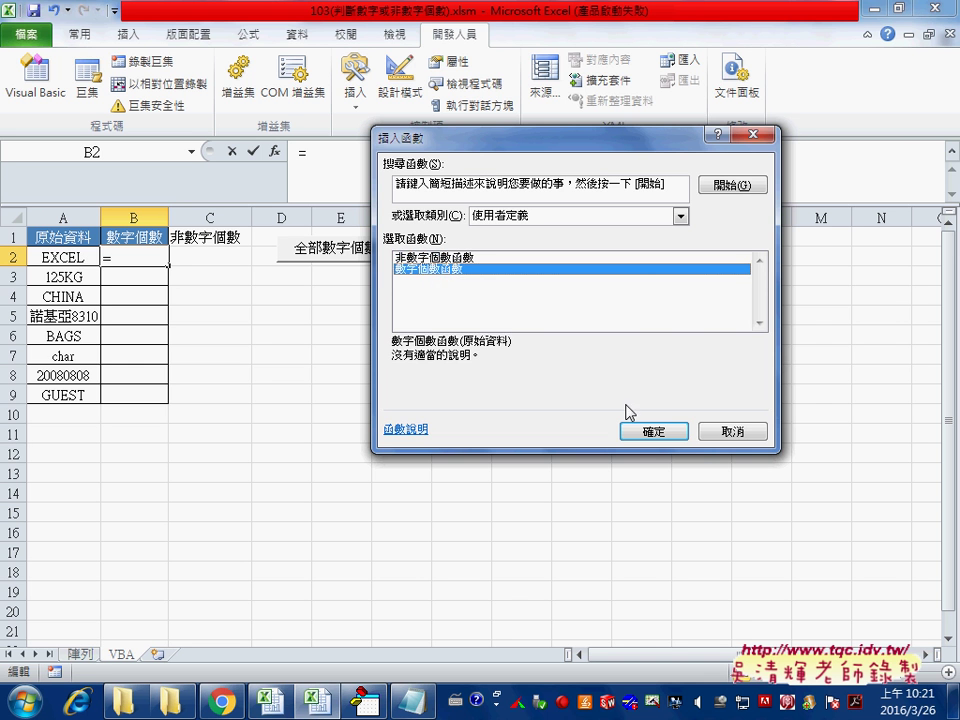
left_click(650, 430)
left_click(80, 257)
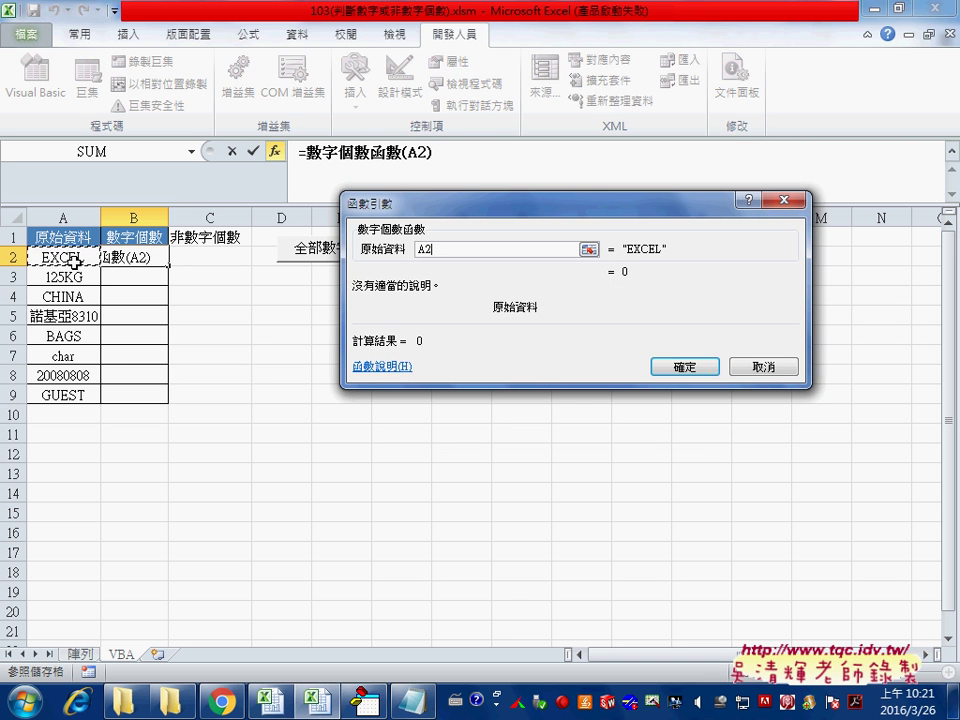
left_click(680, 366)
left_click_drag(168, 266, 168, 403)
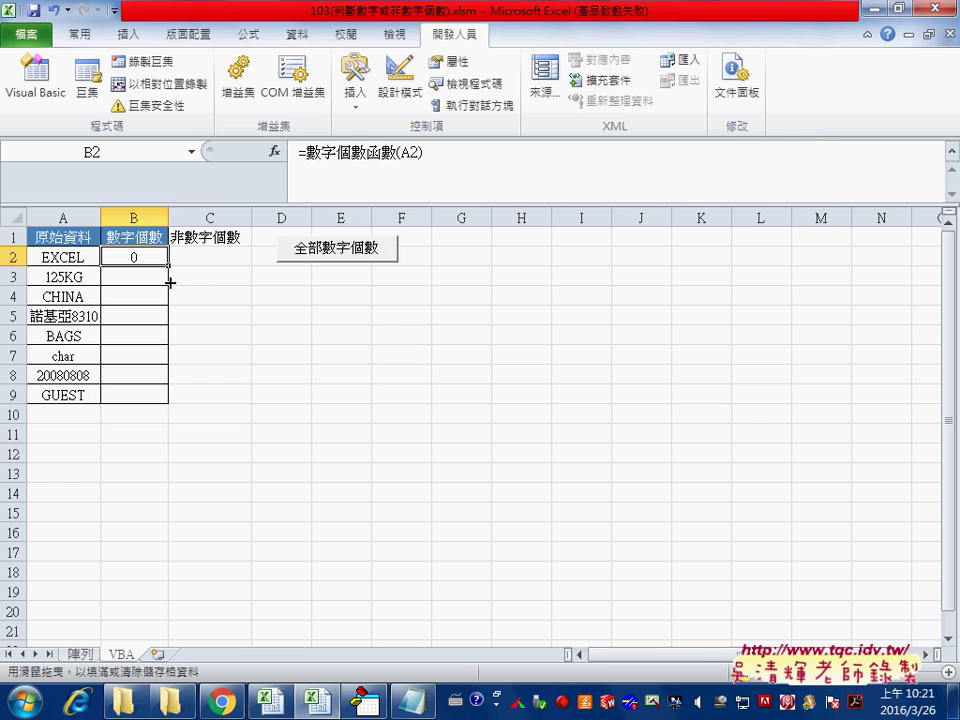
left_click(206, 254)
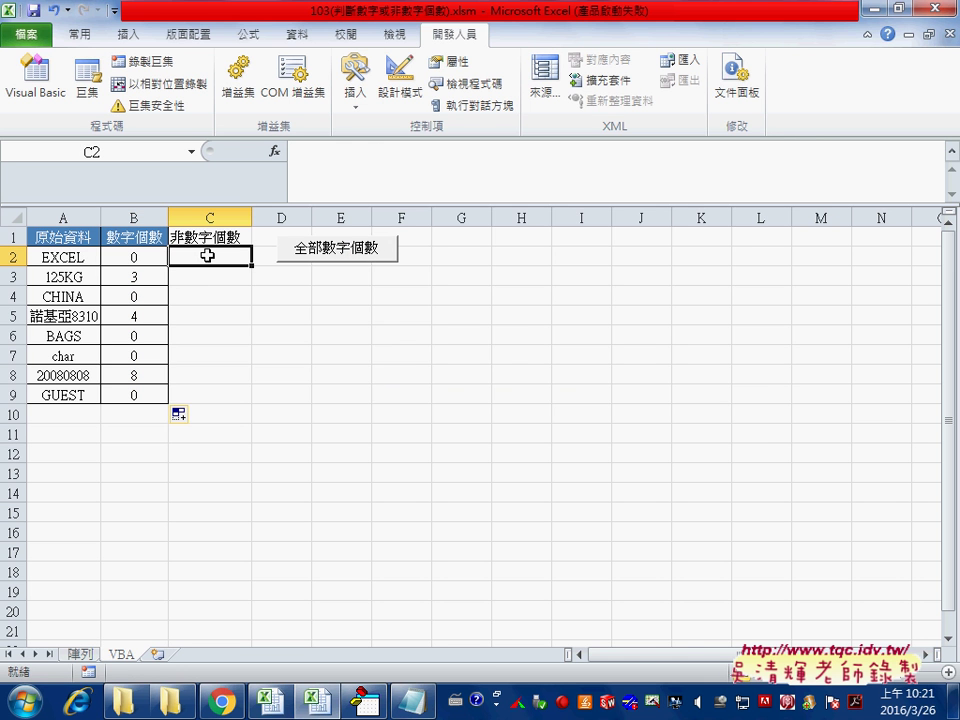
- Enter =非數字個數函數(A2) in C2, fill to C9 (5,2,5,3,4,4,0,5), then select B2:C9
left_click(274, 151)
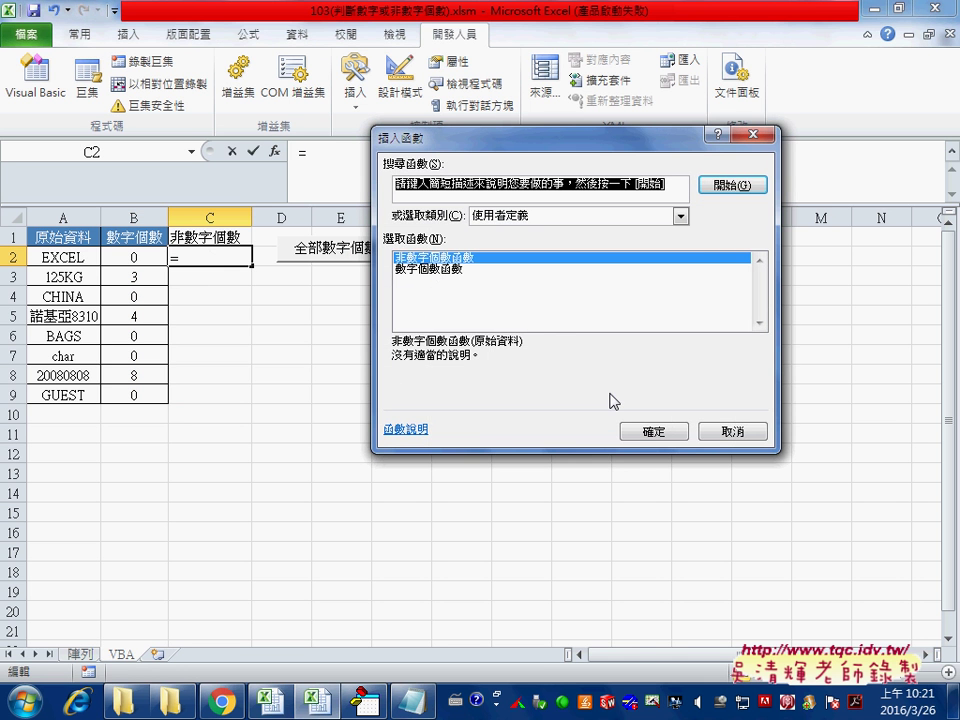
left_click(650, 431)
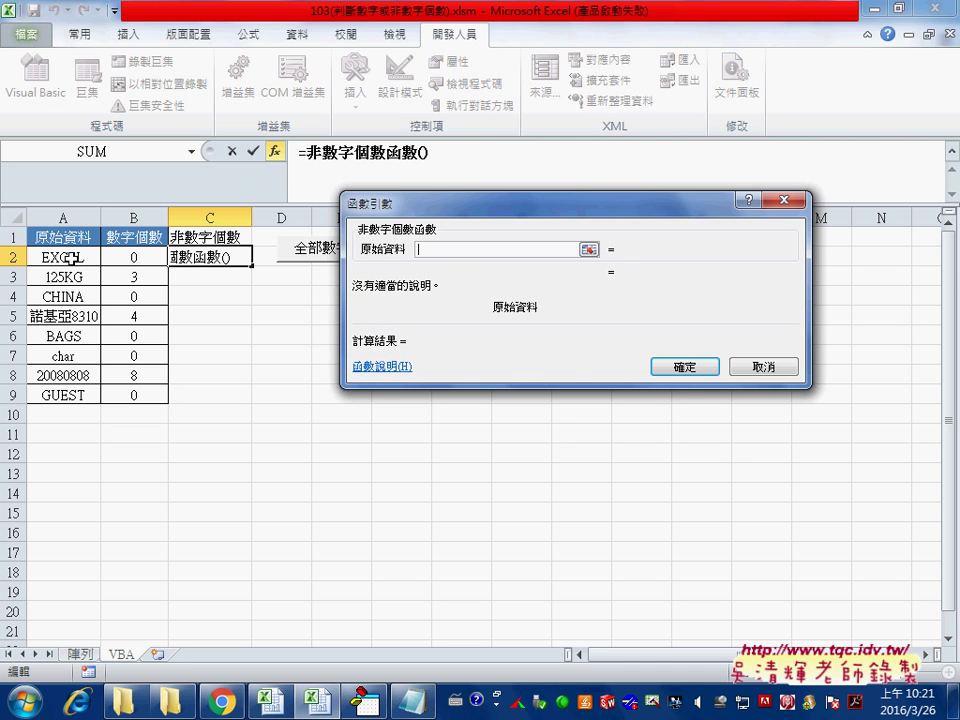
left_click(68, 259)
left_click(682, 368)
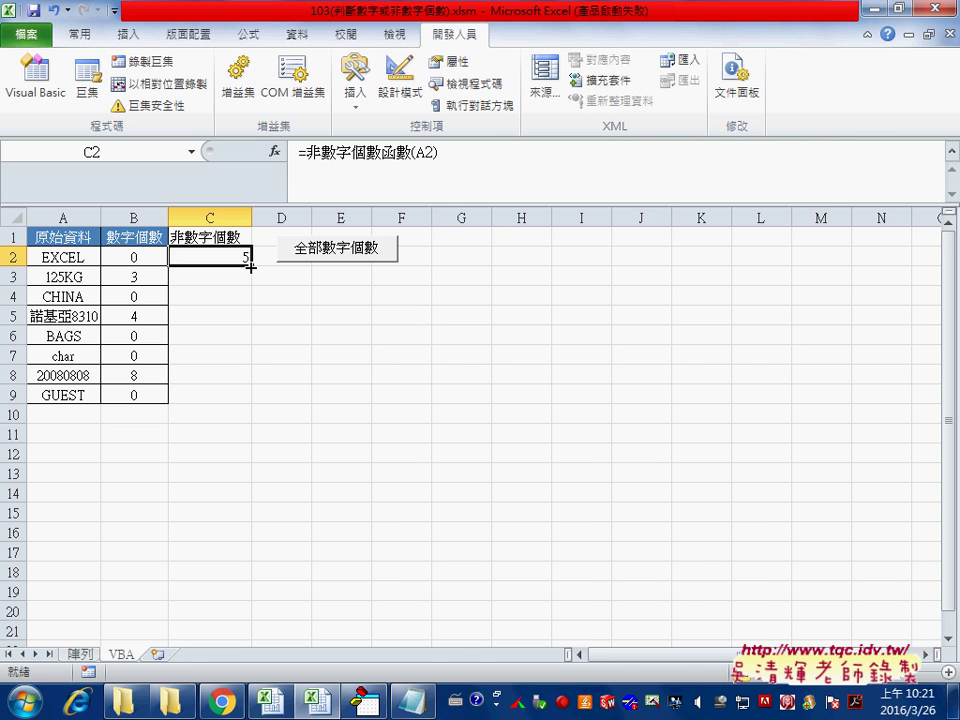
left_click_drag(251, 264, 237, 405)
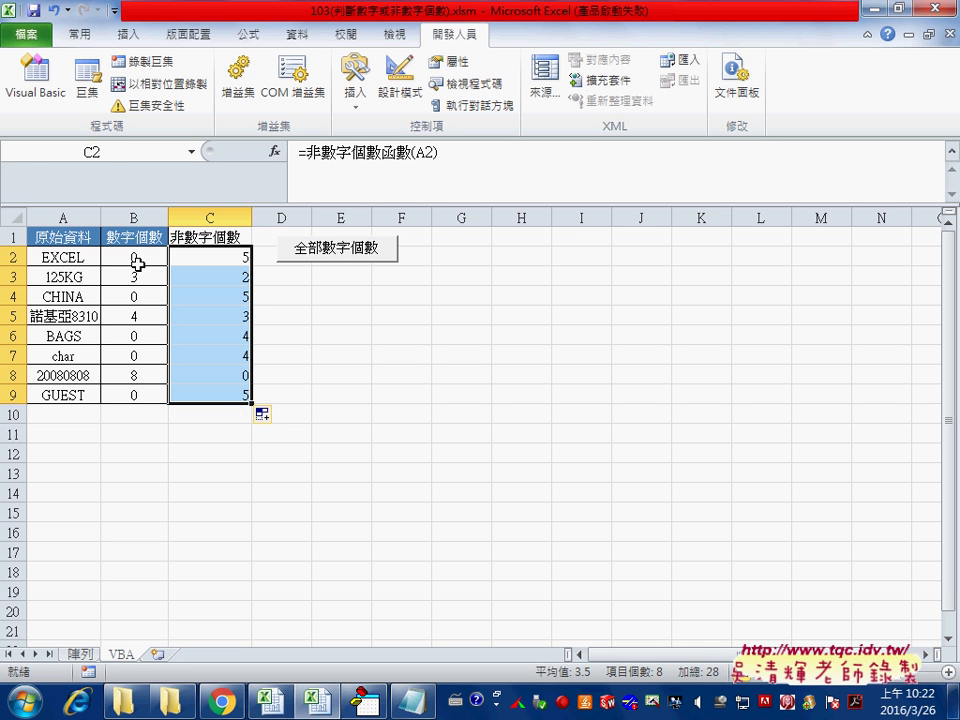
left_click_drag(134, 258, 240, 391)
- Delete the B2:C9 results, then run the 全部數字個數 macro button to refill B2:B9
key("Delete")
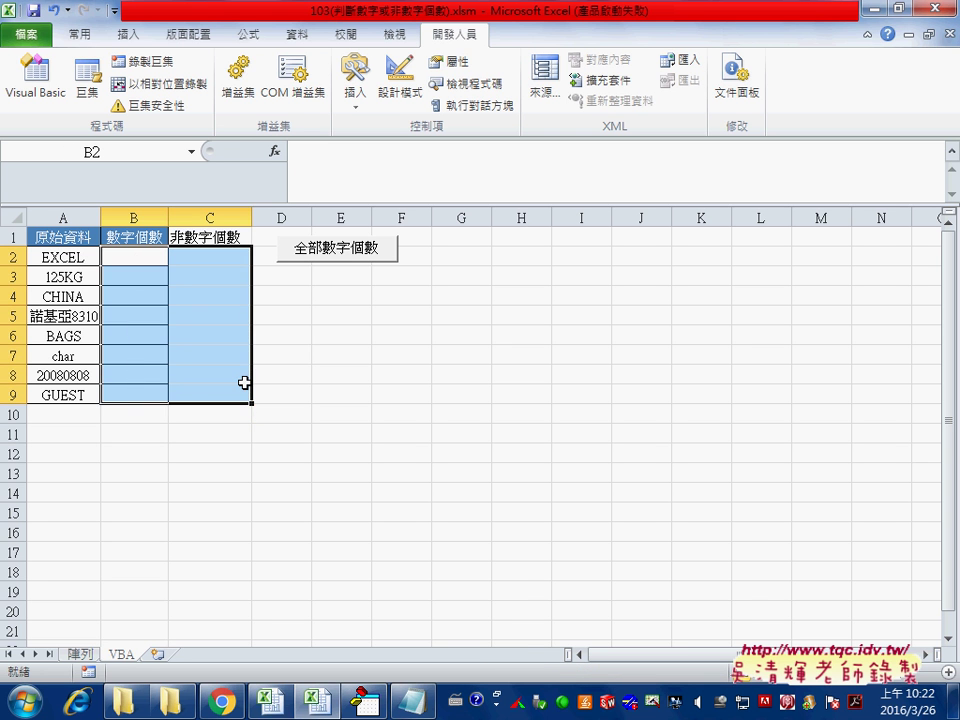
left_click(289, 360)
left_click(336, 252)
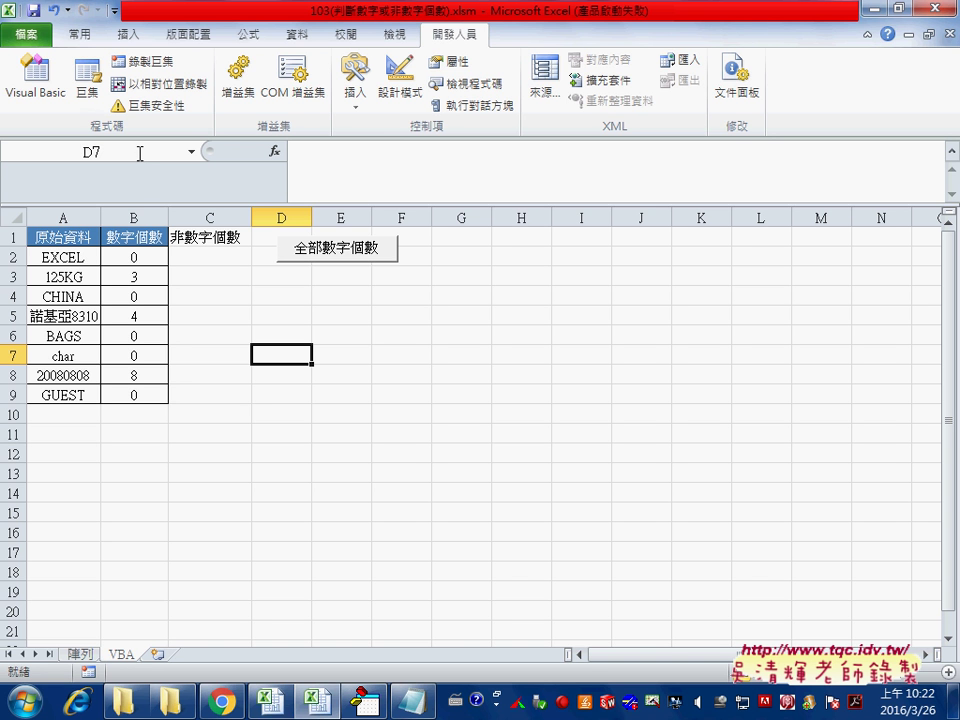
left_click(57, 100)
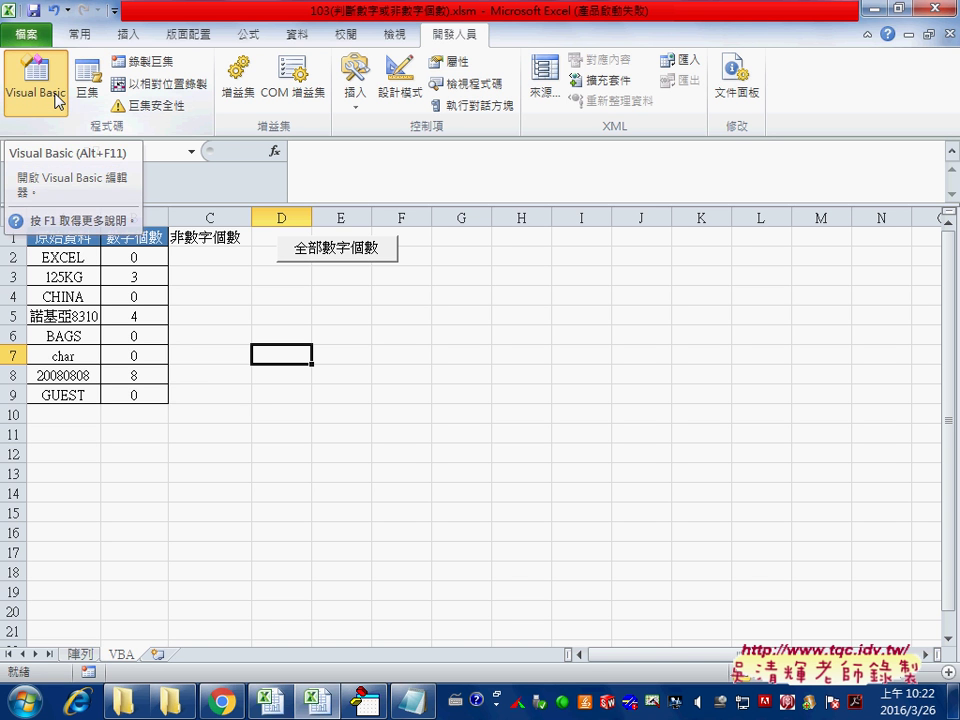
left_click_drag(420, 123, 197, 60)
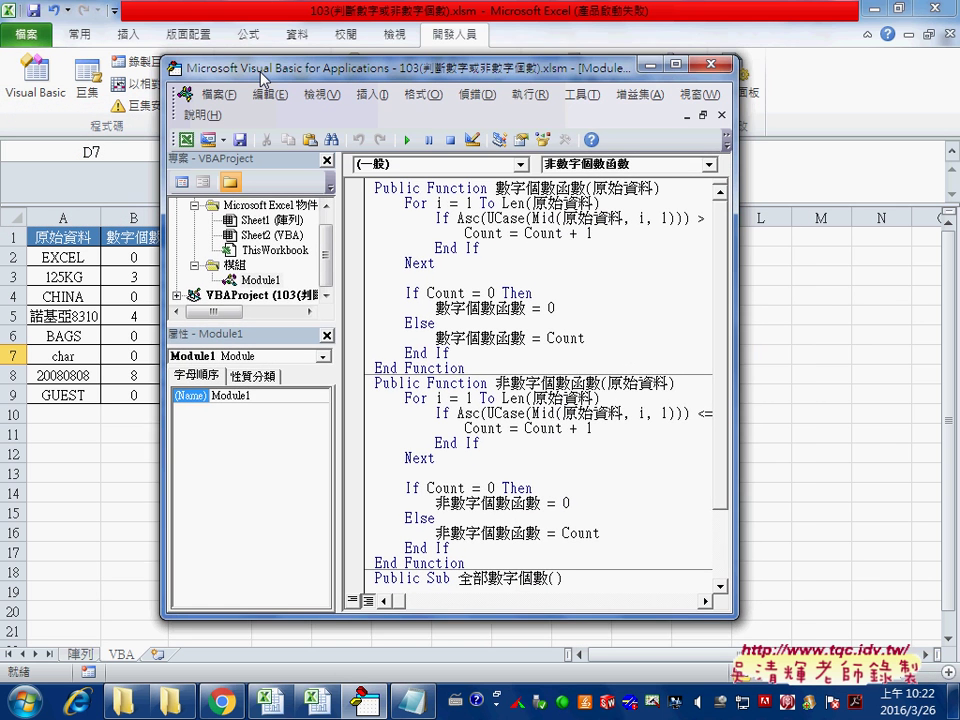
left_click_drag(737, 262, 886, 262)
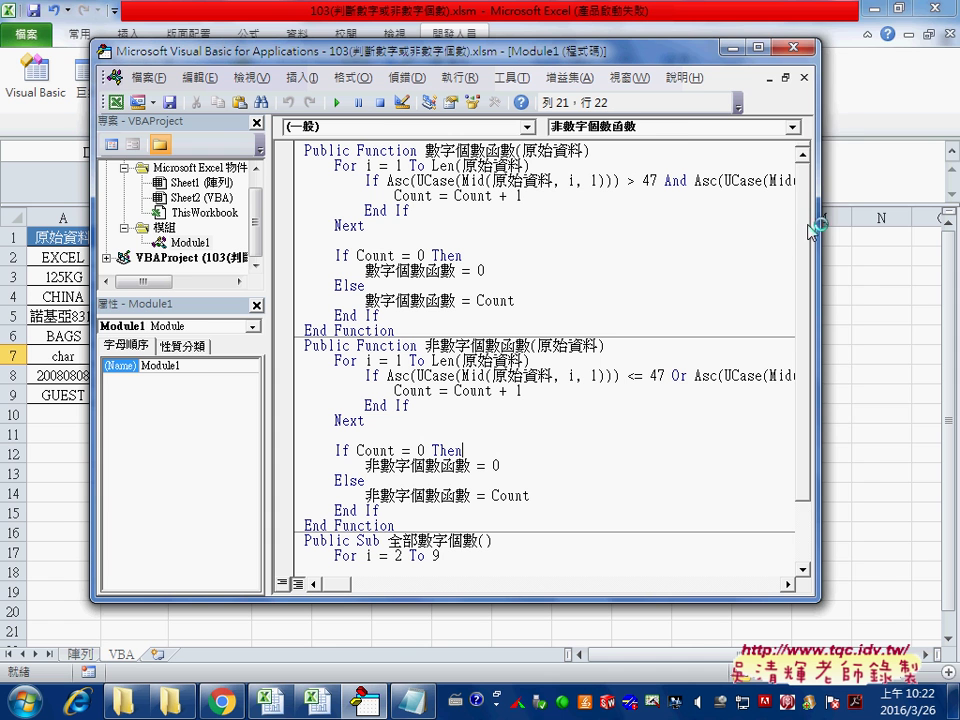
left_click_drag(820, 300, 938, 300)
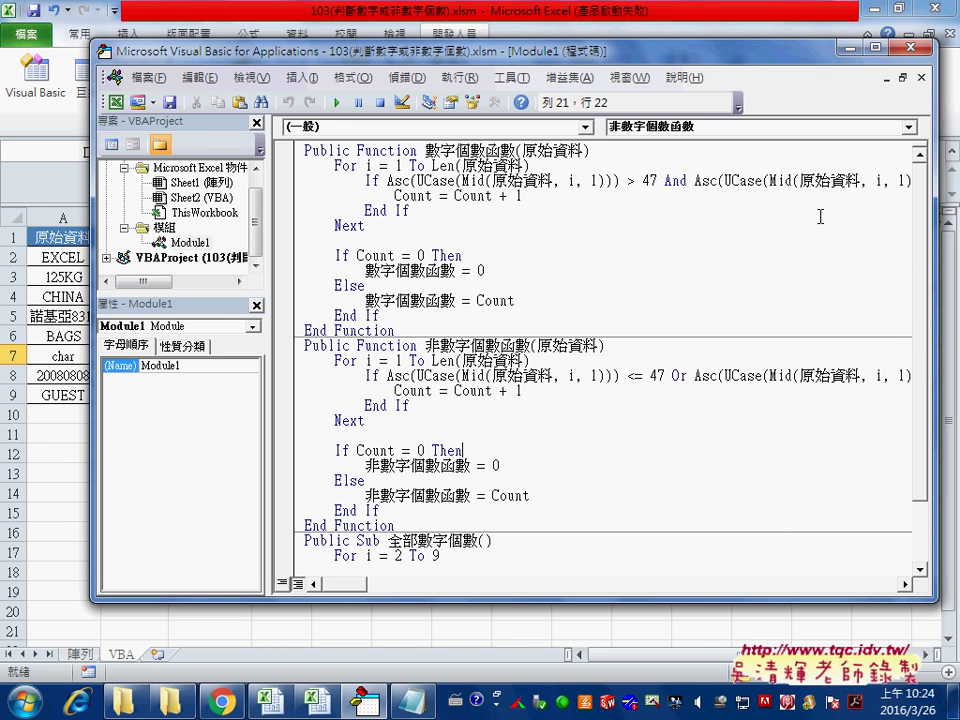
left_click(911, 47)
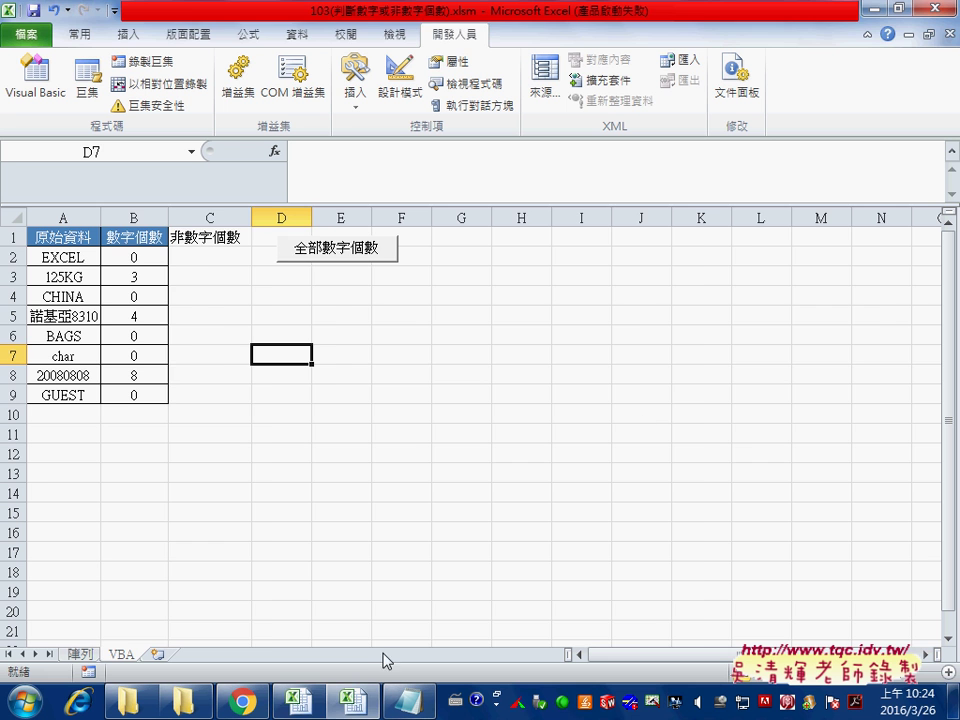
- Switch to the .xlsx workbook and compare the array formulas in E2 and F2
left_click(297, 702)
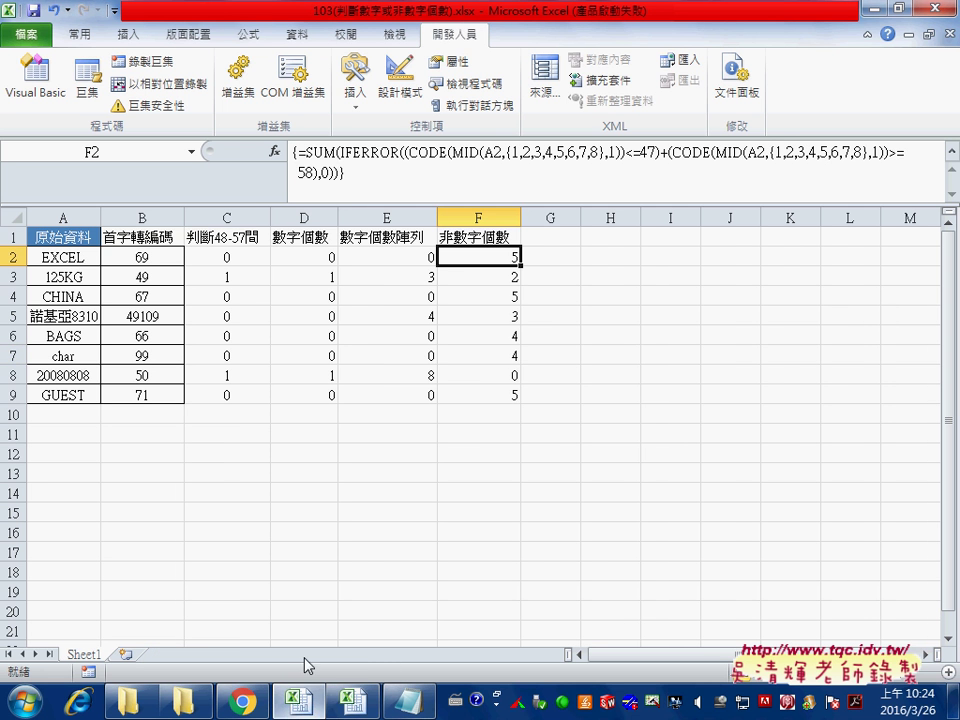
left_click(392, 255)
left_click(482, 262)
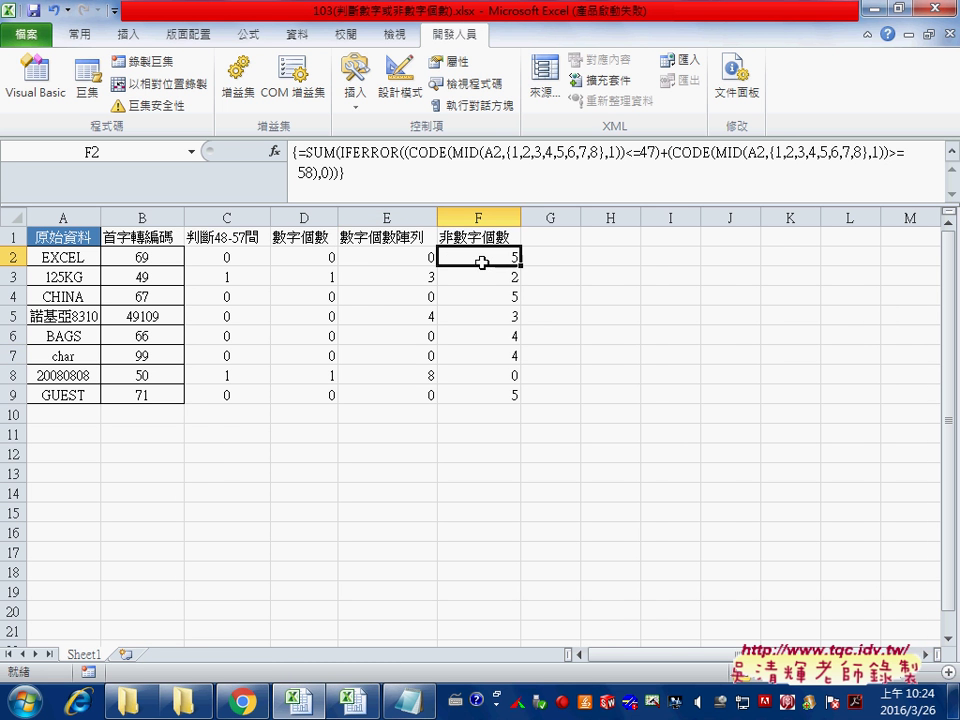
left_click(410, 262)
left_click(450, 262)
- Copy Sheet1 to a new sheet and rename the copy VBA
left_click_drag(93, 658, 139, 648)
left_click_drag(139, 648, 136, 652)
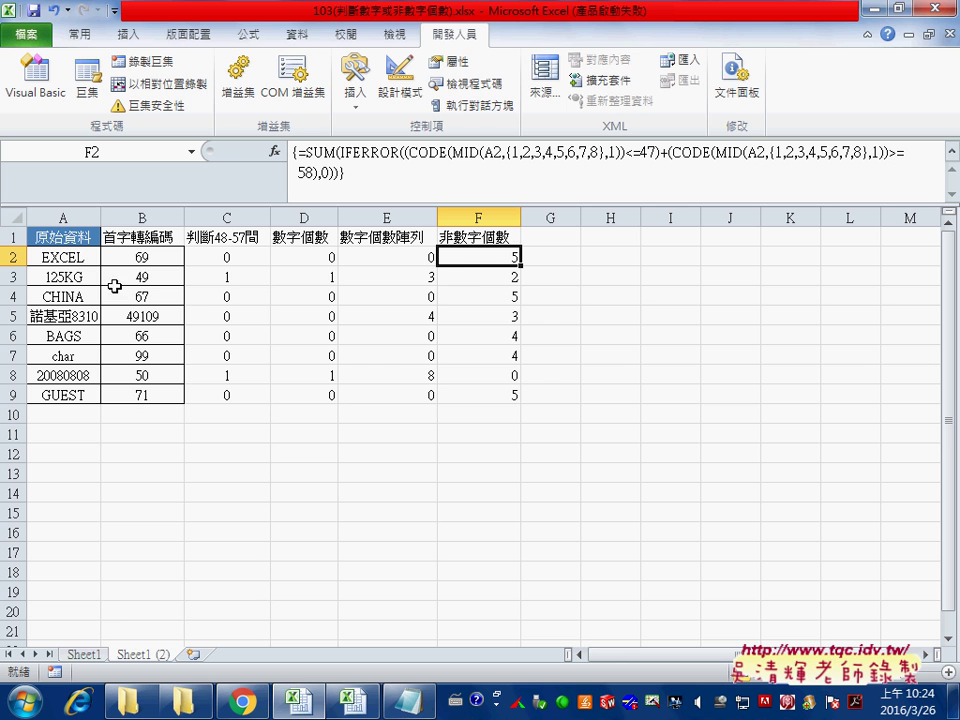
double_click(142, 655)
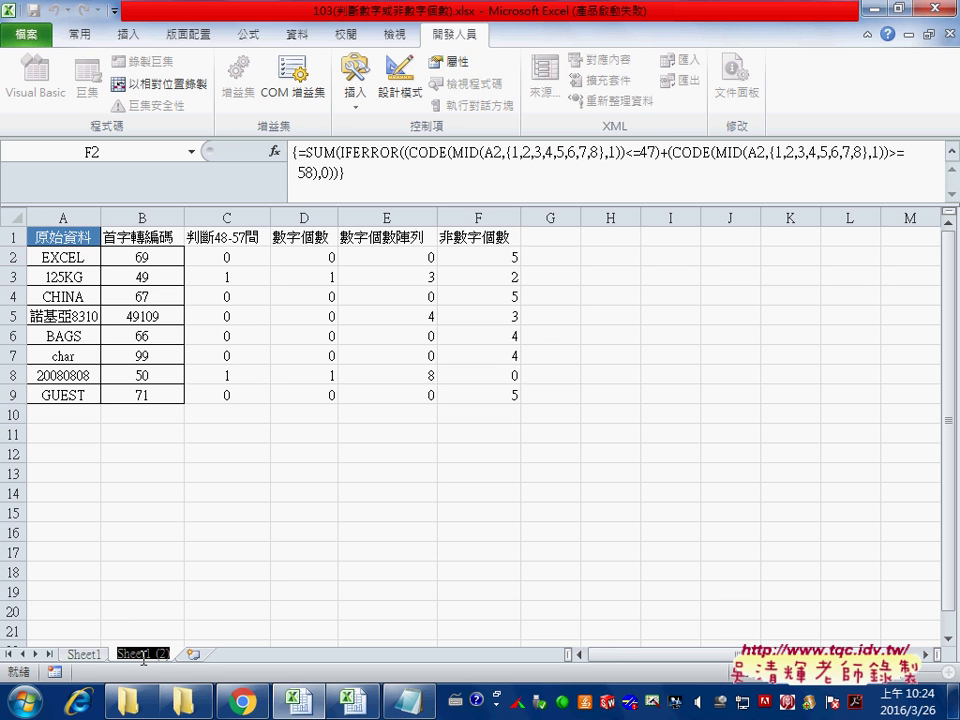
type("VB")
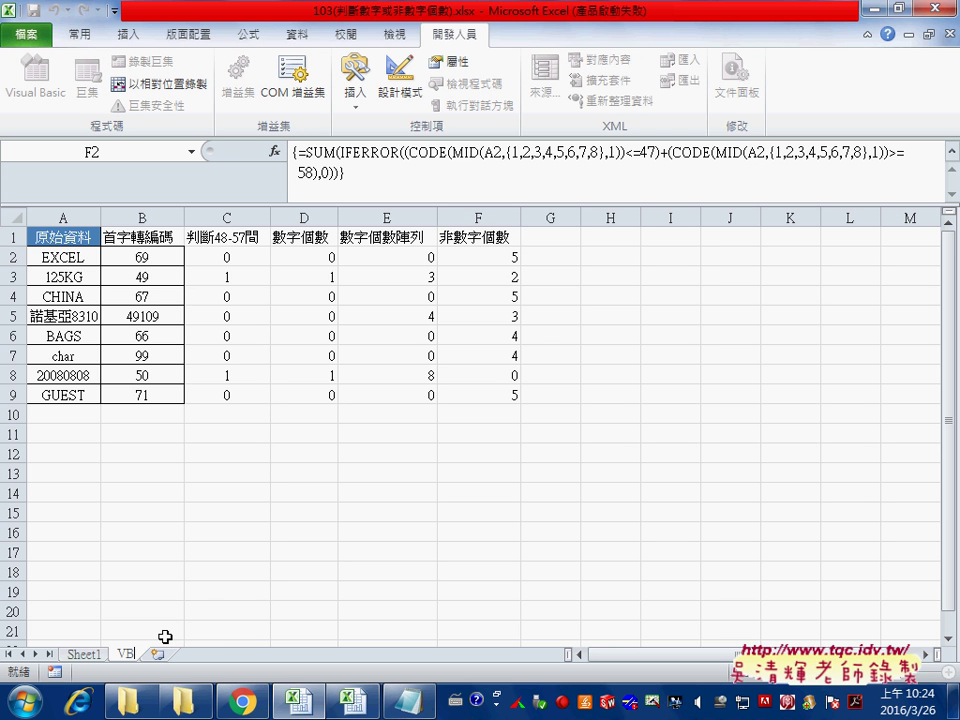
type("A")
key("Return")
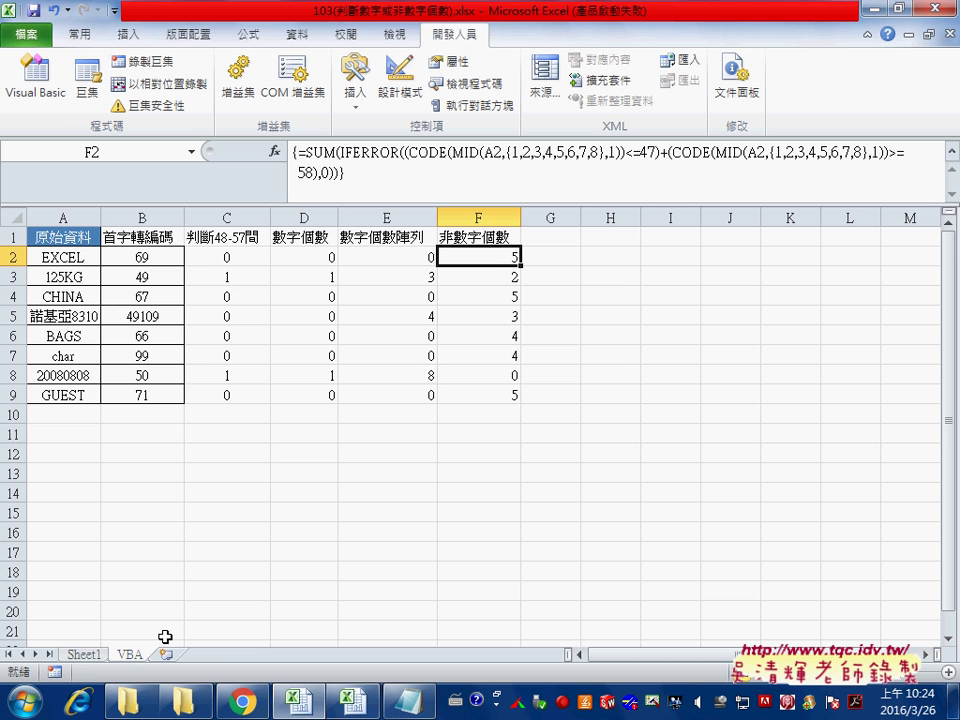